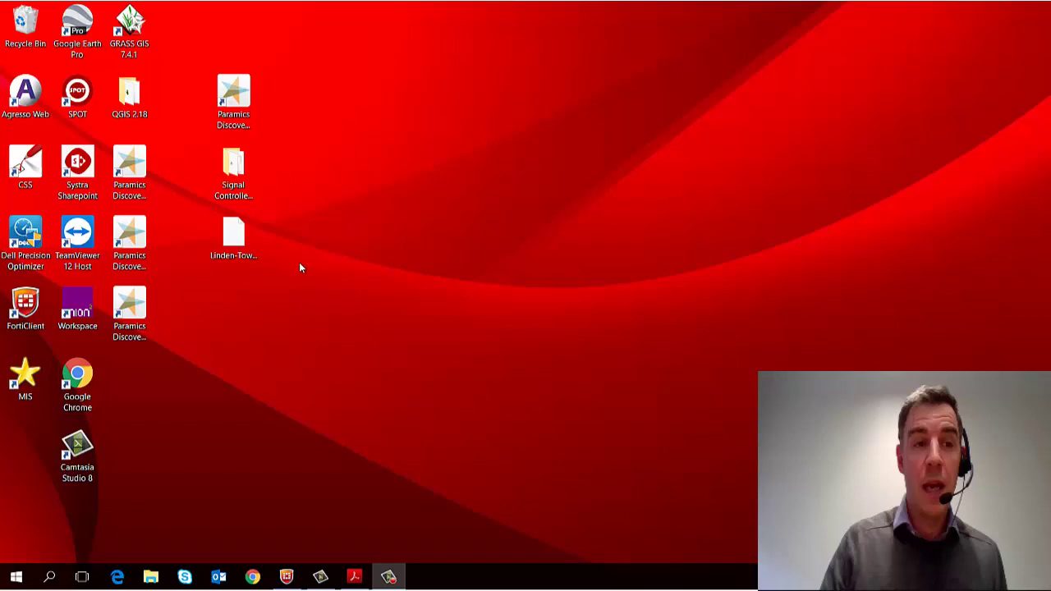
- Launch Paramics Discovery and open the existing model Signal Controlled Junctions.paramics
double_click(238, 98)
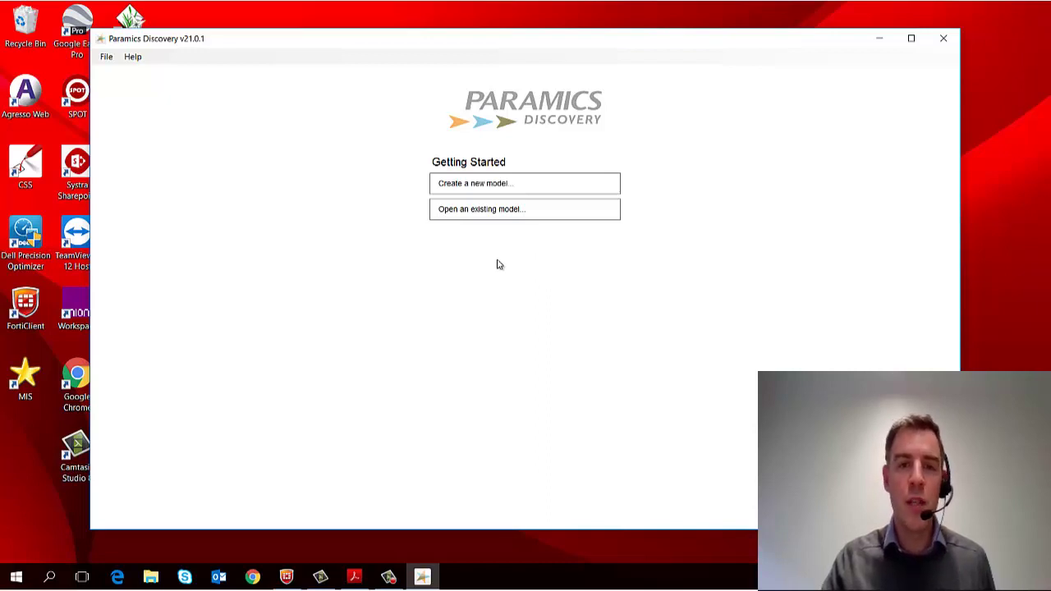
left_click(542, 212)
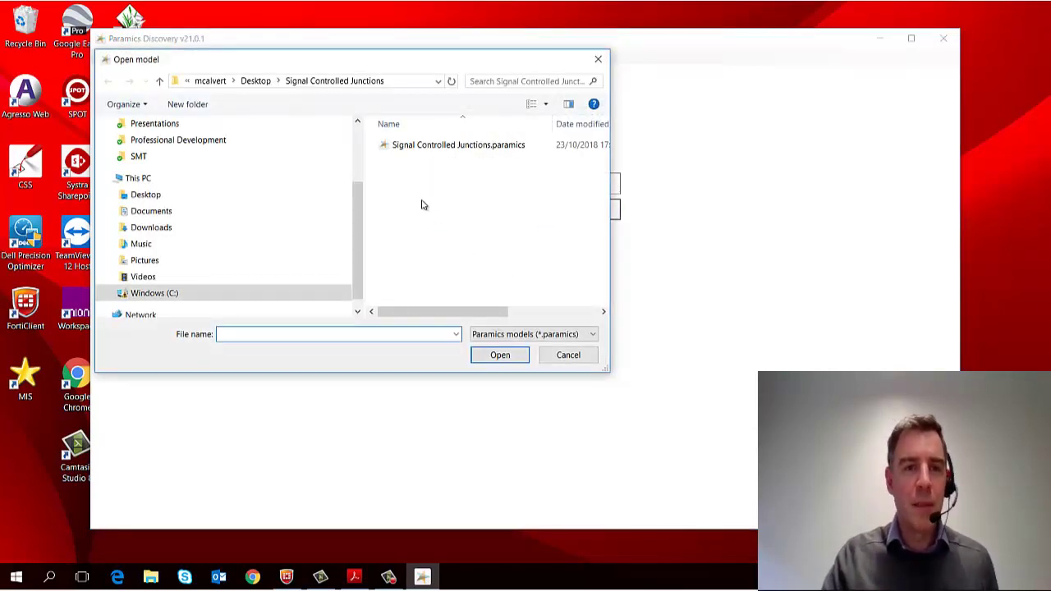
double_click(443, 146)
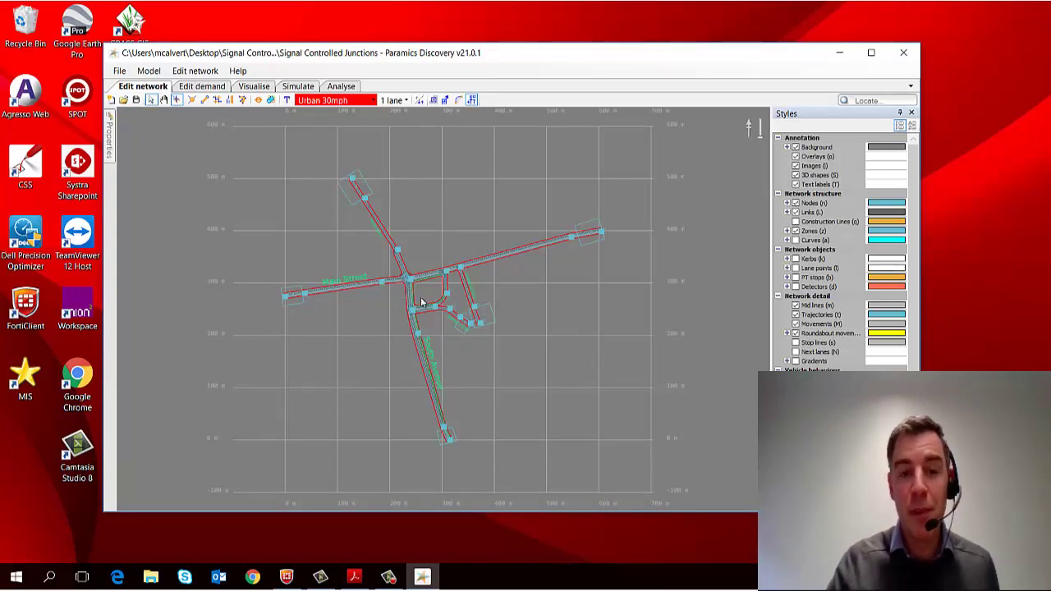
- Zoom in and out around the junction and shift the network view slightly
scroll(421, 303, "up", 2)
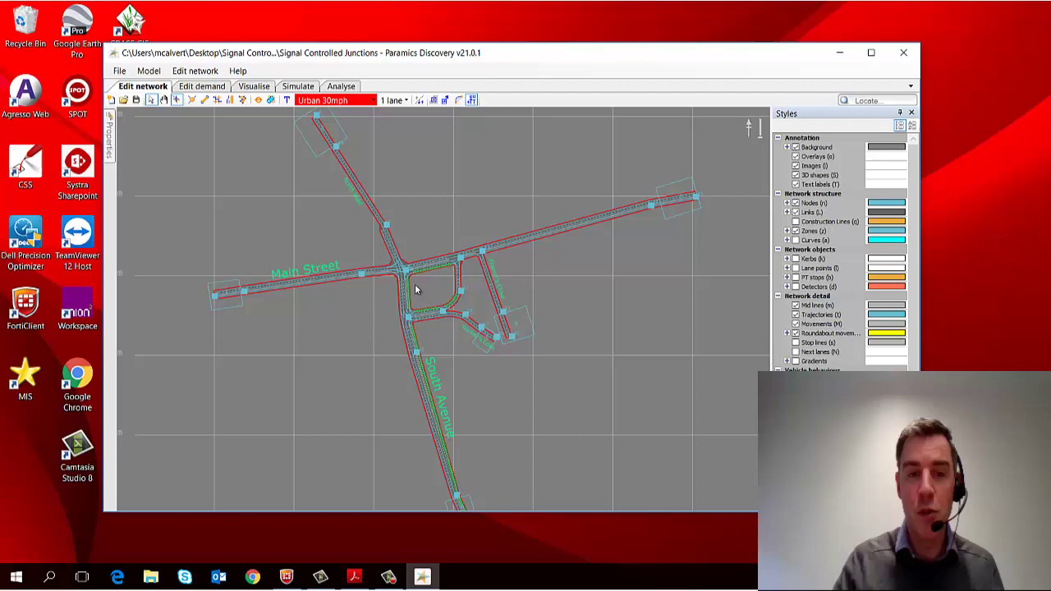
scroll(415, 289, "up", 5)
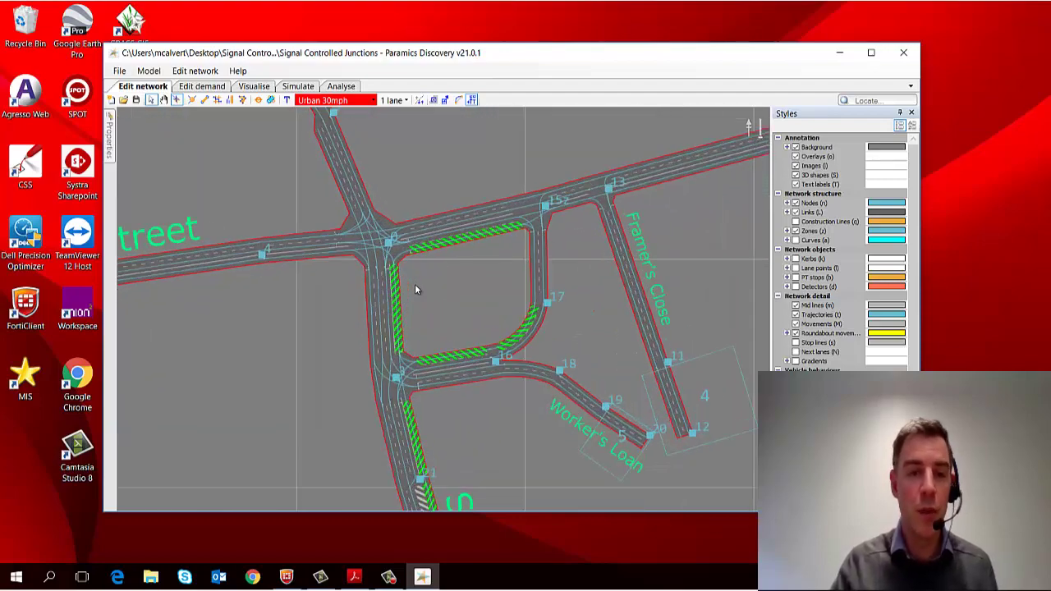
scroll(414, 289, "down", 8)
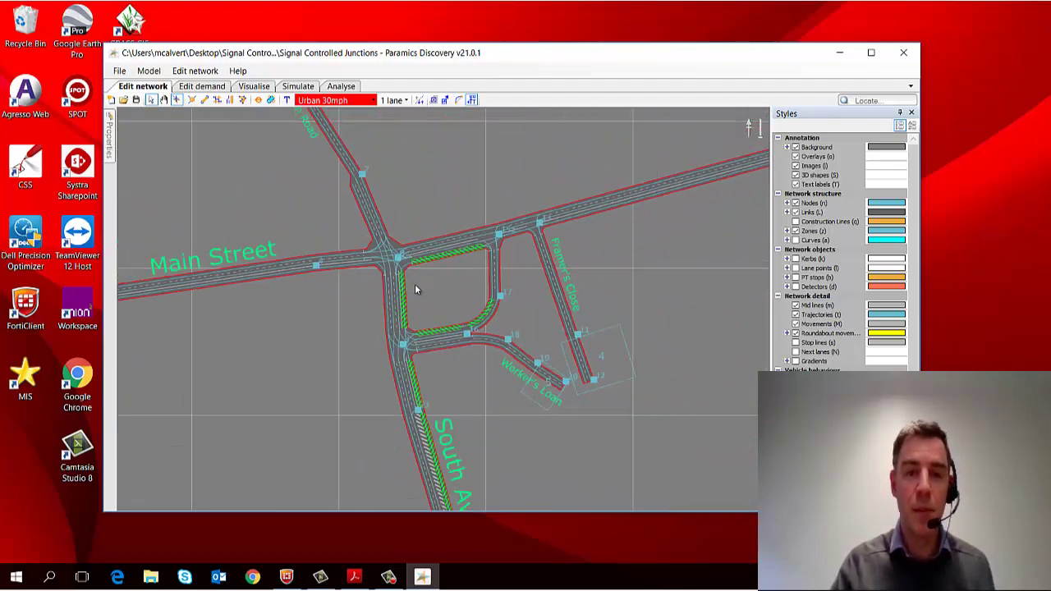
scroll(415, 289, "up", 6)
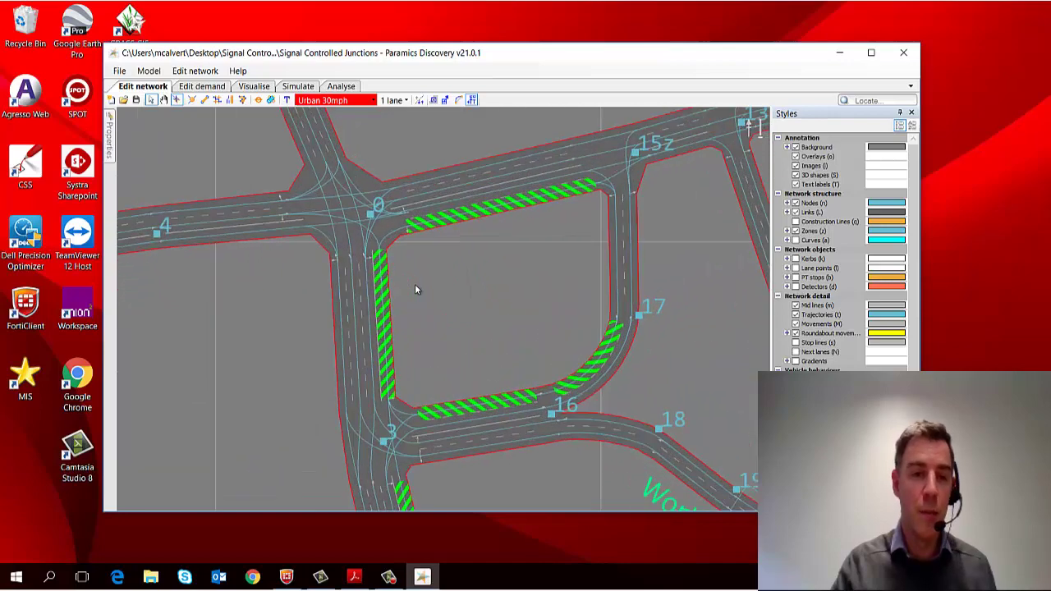
scroll(414, 288, "down", 2)
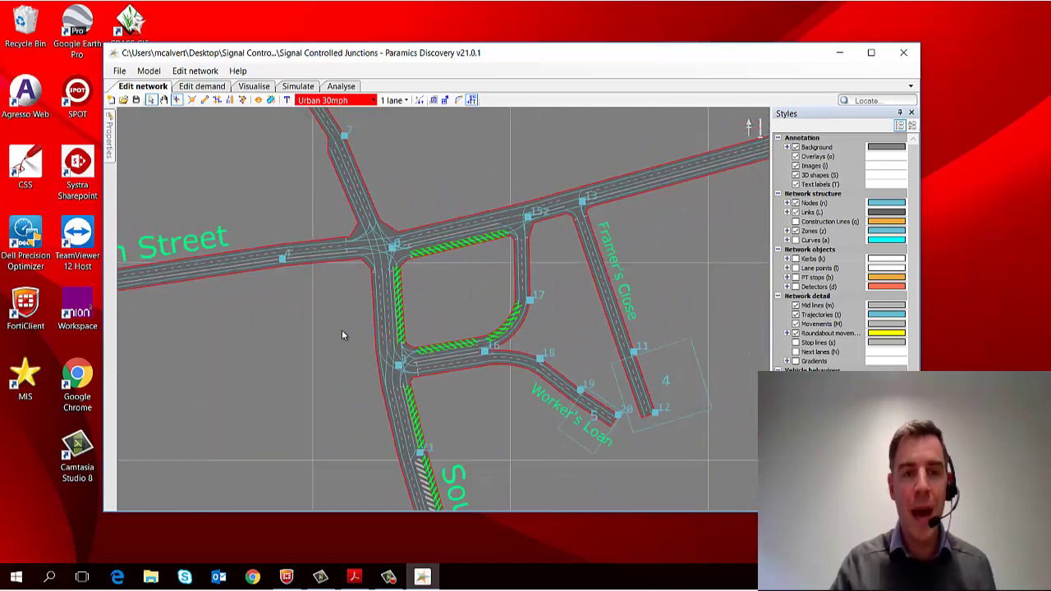
left_click_drag(354, 262, 282, 254)
- Zoom and pan along North Road's link 2 toward node 10 until it fills the view
scroll(321, 202, "down", 3)
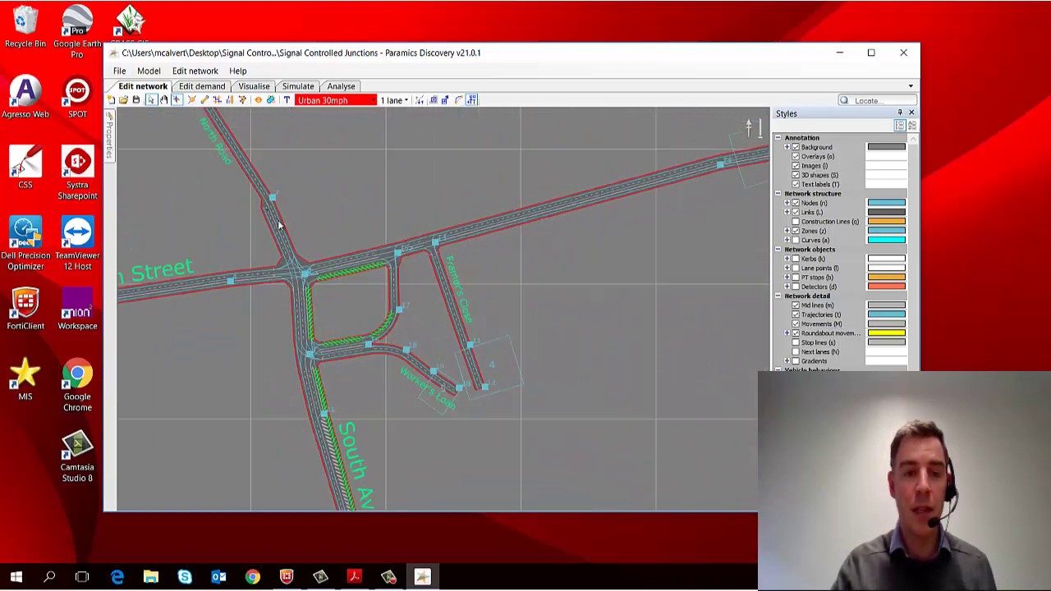
scroll(421, 394, "up", 2)
scroll(342, 251, "up", 5)
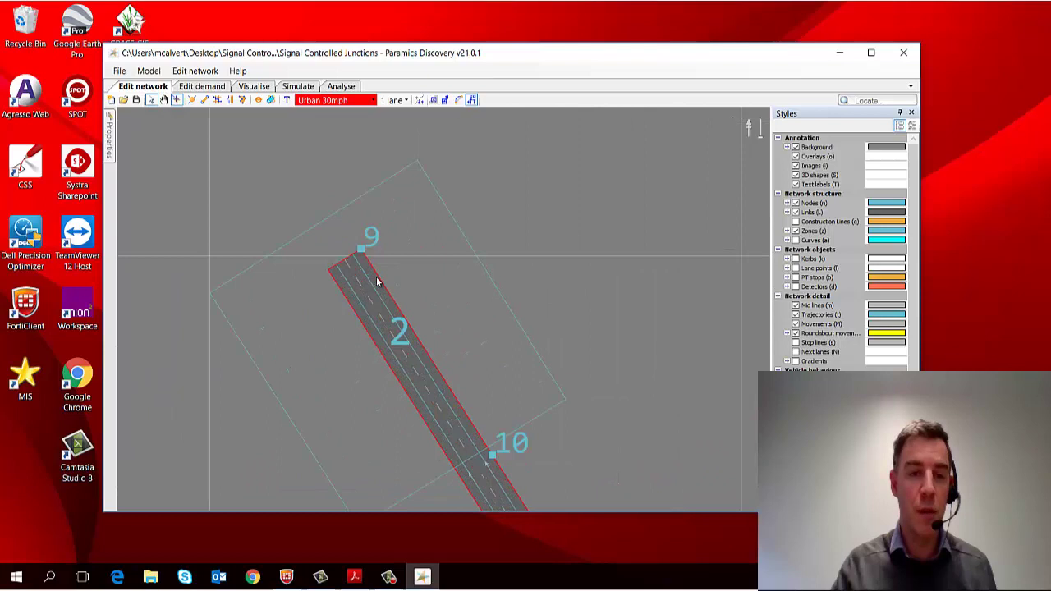
left_click_drag(403, 362, 329, 248)
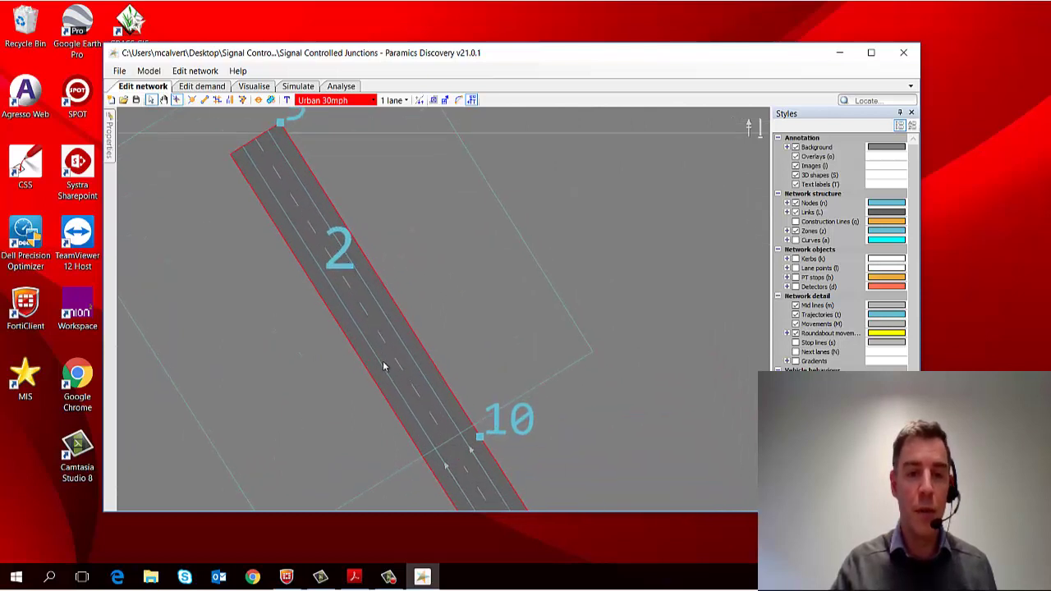
scroll(345, 301, "down", 3)
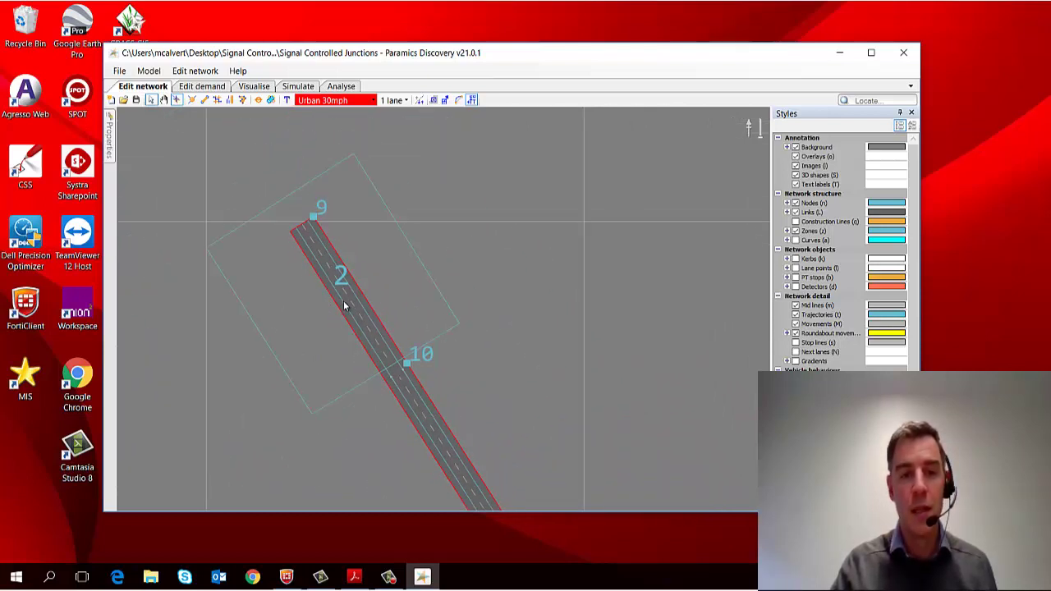
scroll(344, 304, "up", 1)
scroll(344, 305, "up", 1)
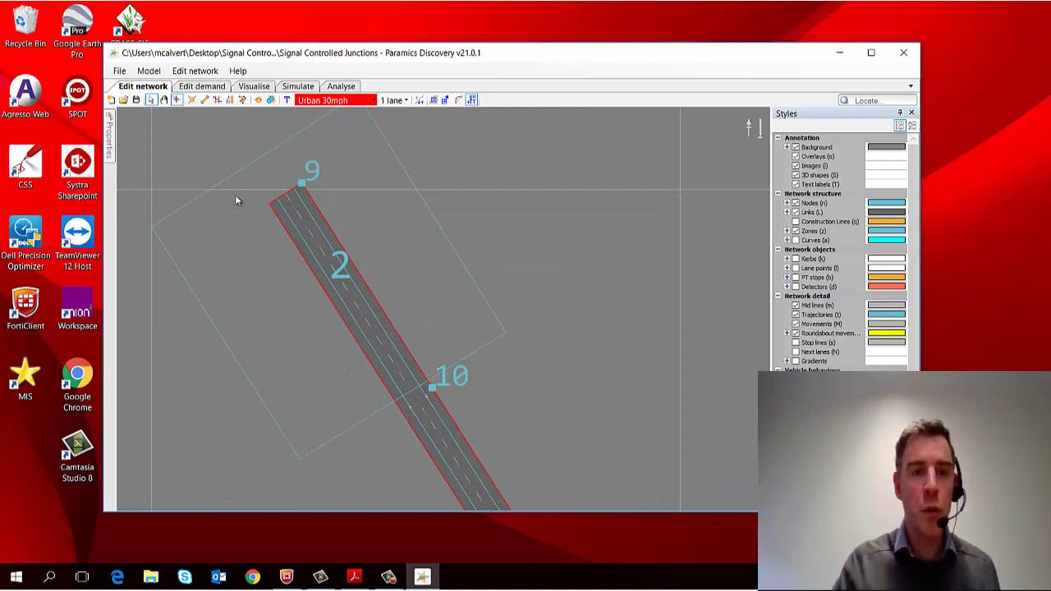
- Pan with the hand tool along North Road, Farmer's Close, Worker's Loan, Main Street and South Avenue
left_click(164, 100)
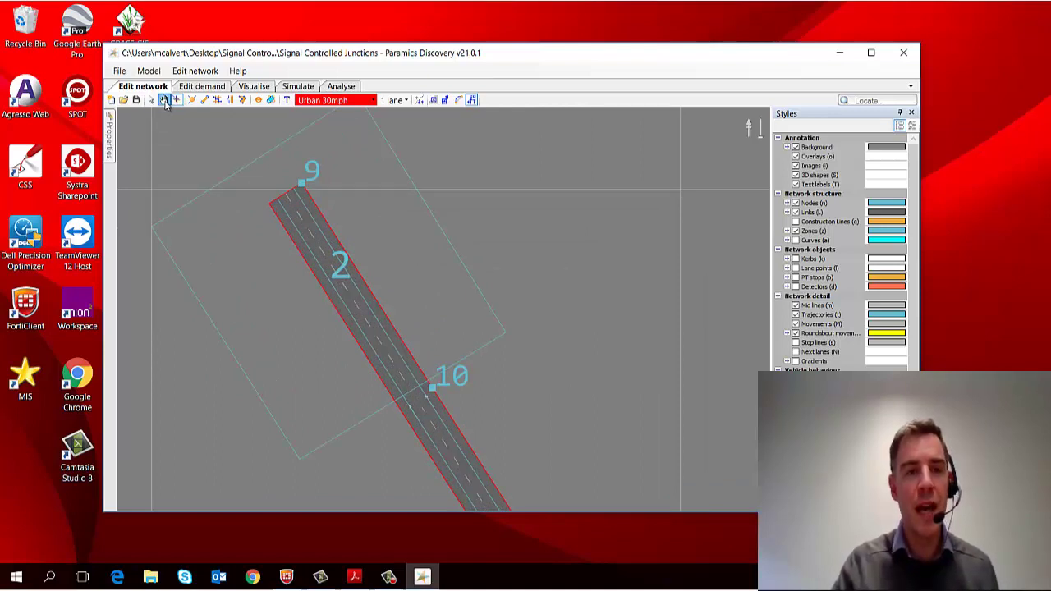
left_click_drag(555, 309, 357, 230)
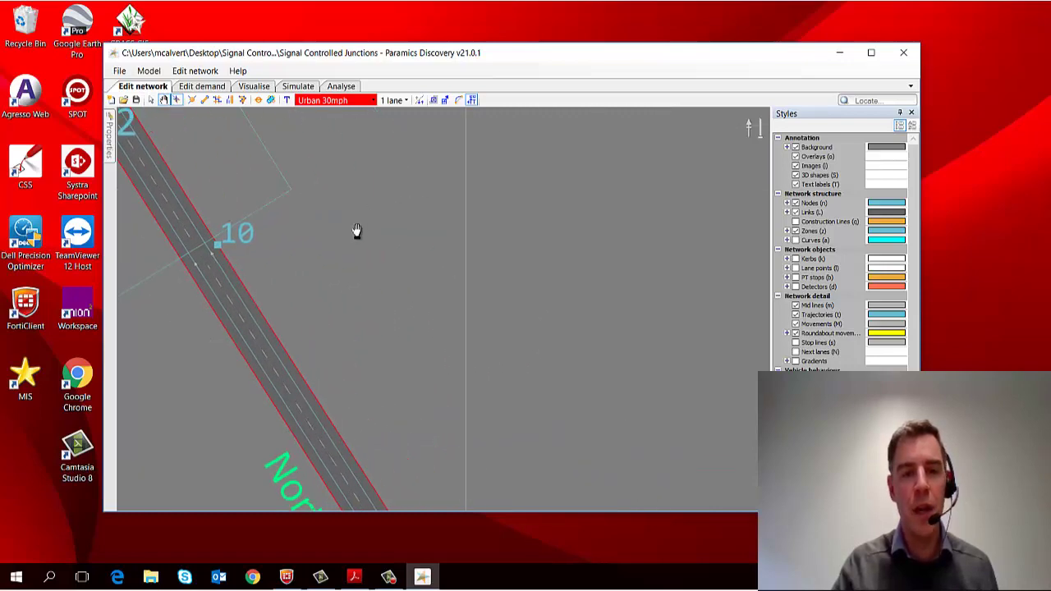
scroll(452, 392, "down", 3)
left_click_drag(504, 439, 450, 205)
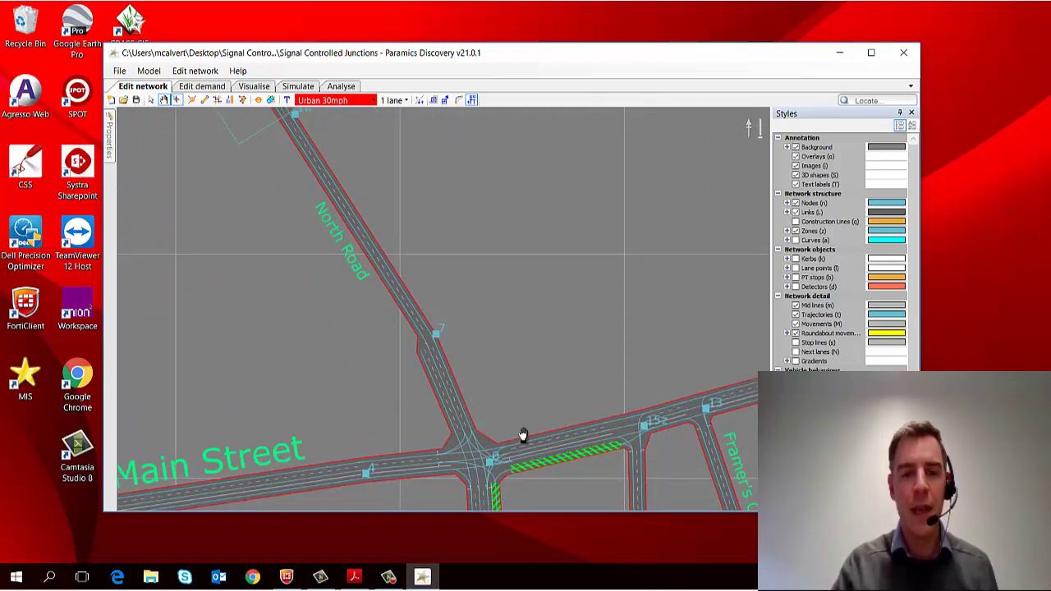
left_click_drag(520, 436, 399, 277)
left_click_drag(471, 277, 319, 236)
left_click_drag(255, 349, 385, 260)
scroll(460, 264, "down", 3)
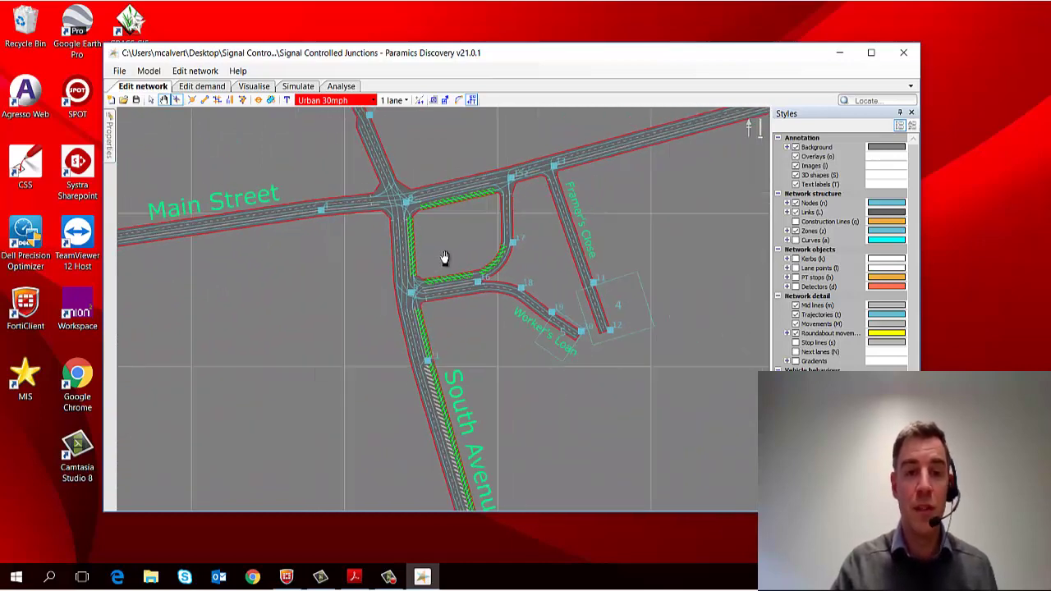
scroll(411, 304, "up", 1)
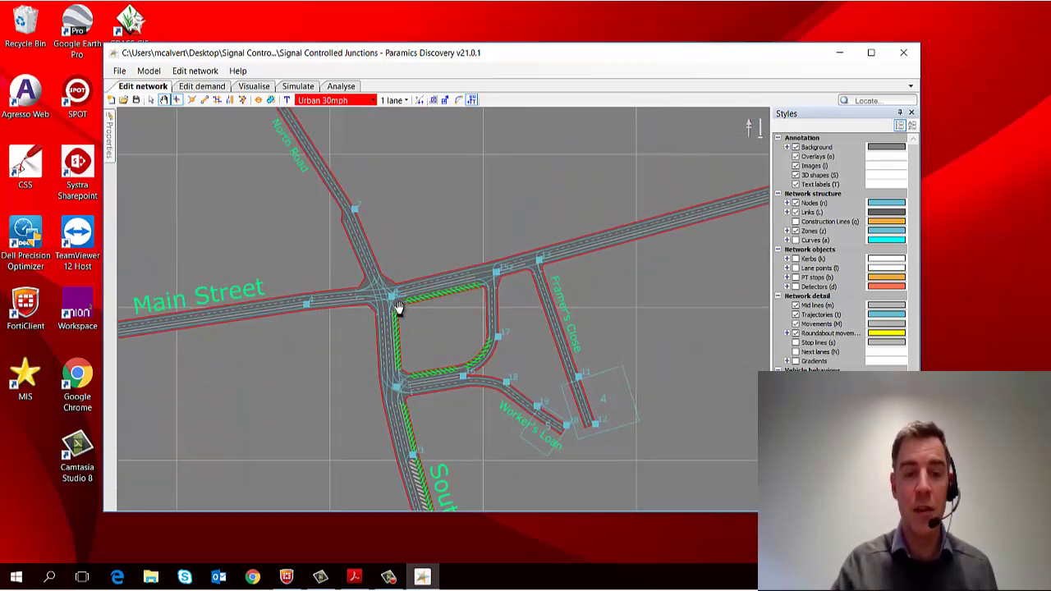
left_click_drag(399, 305, 407, 275)
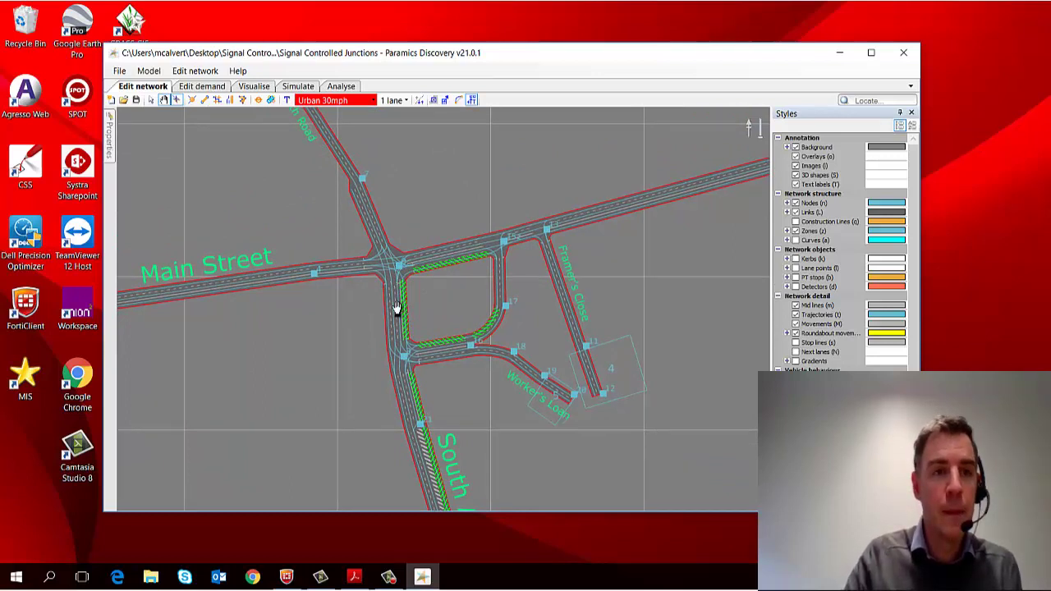
- Return to the pointer tool and tilt and rotate the network into a 3-D perspective
left_click(151, 100)
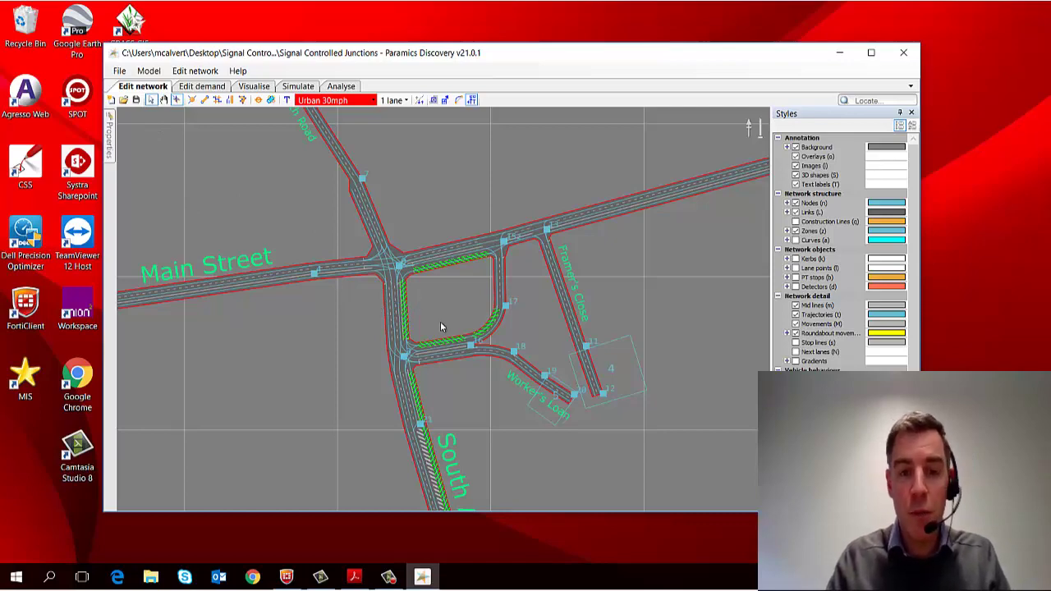
left_click_drag(528, 313, 441, 324)
left_click_drag(532, 312, 448, 298)
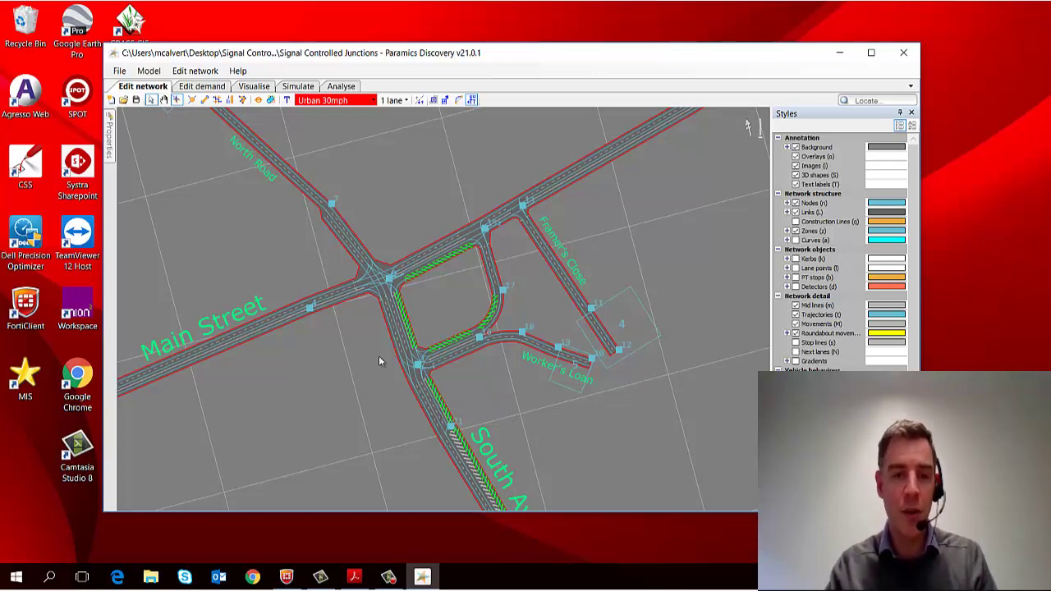
- Tilt to an oblique angle, orbit and zoom until the whole network shows at an angle
left_click_drag(371, 354, 386, 469)
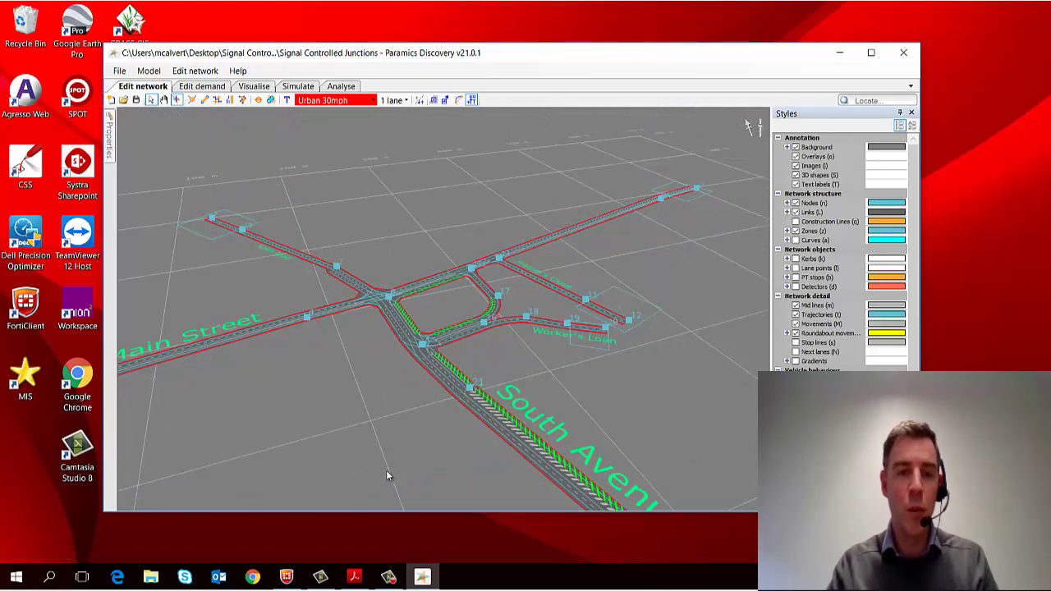
scroll(395, 407, "down", 5)
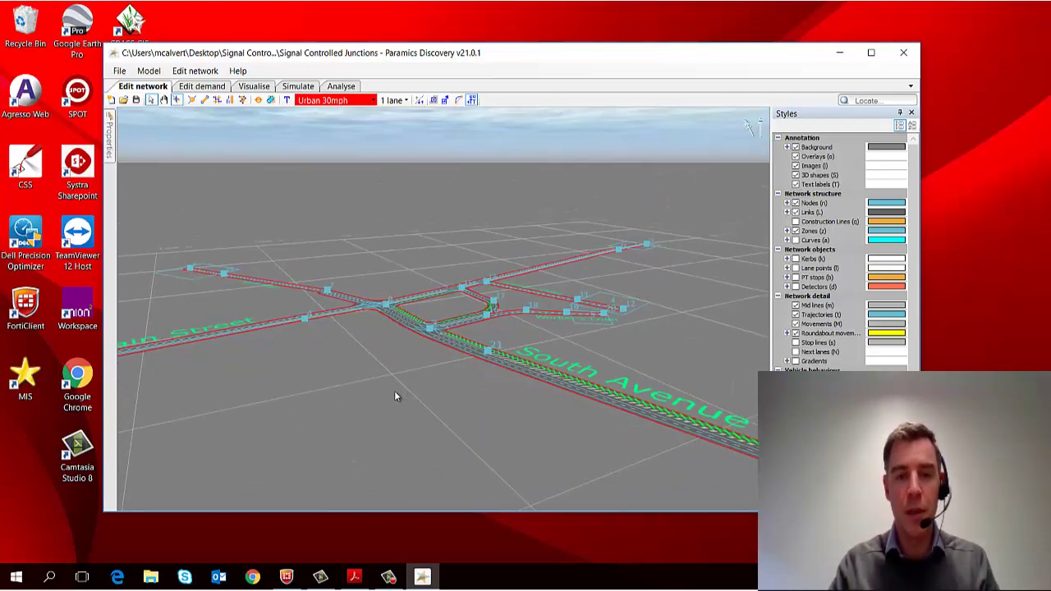
left_click_drag(416, 396, 524, 405)
left_click_drag(361, 405, 522, 380)
scroll(449, 386, "up", 8)
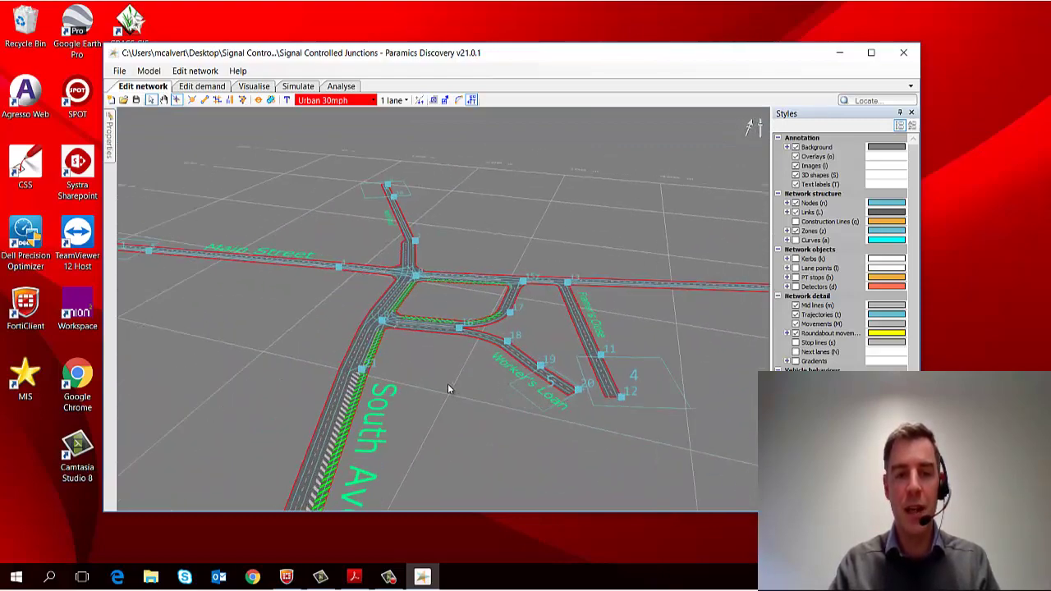
scroll(420, 316, "down", 8)
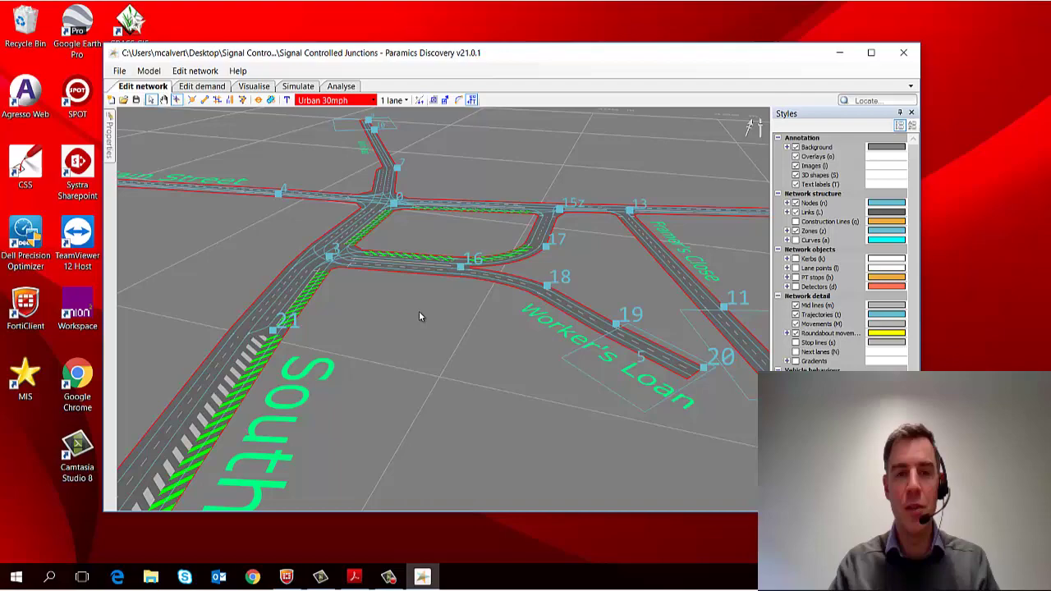
left_click_drag(259, 352, 363, 265)
scroll(519, 312, "down", 3)
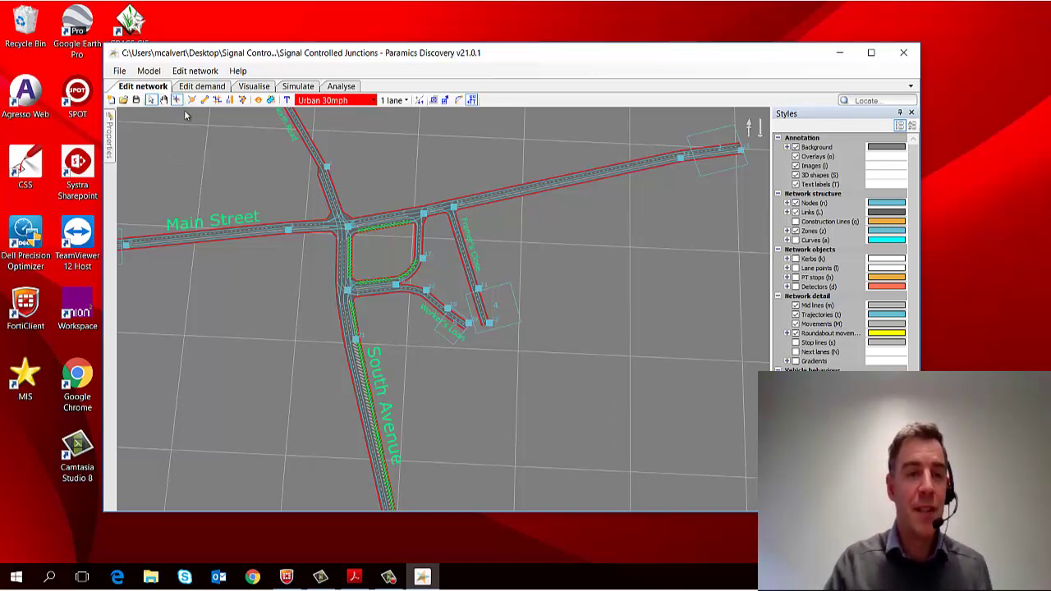
- Switch to Edit demand to view the AM peak hour Matrix 1 for zones 1 to 6
left_click(202, 87)
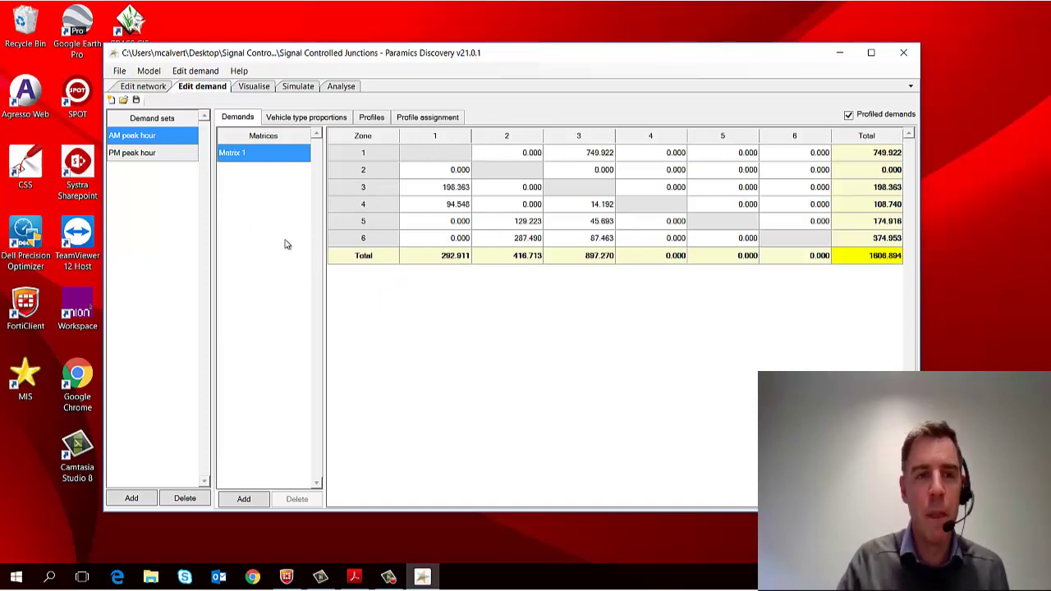
- In Visualise, collapse the Signals panel, set speed to 5x and watch the bus station junction
left_click(254, 88)
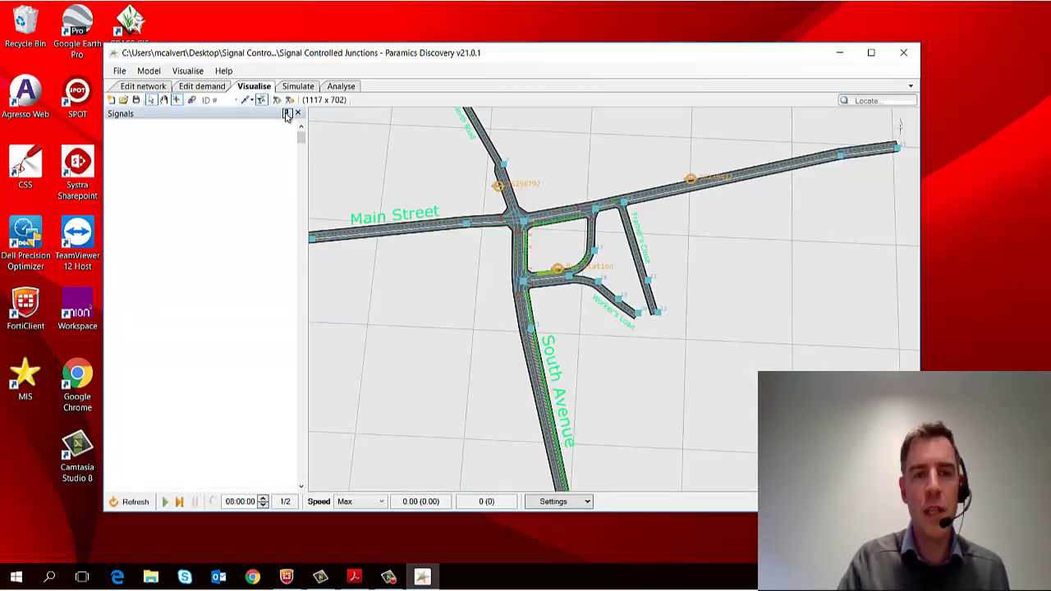
left_click(287, 114)
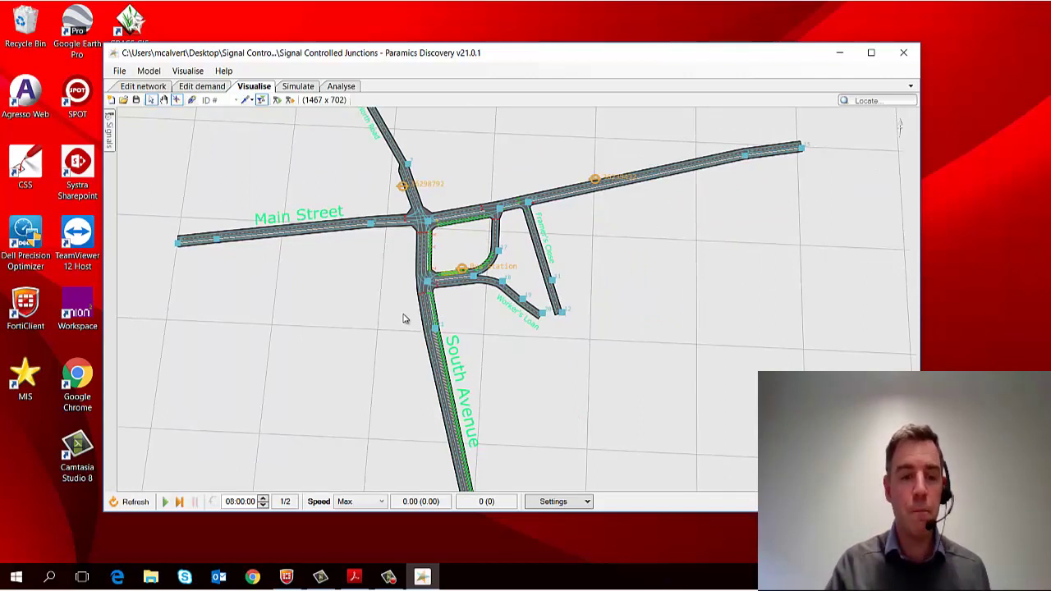
left_click(383, 502)
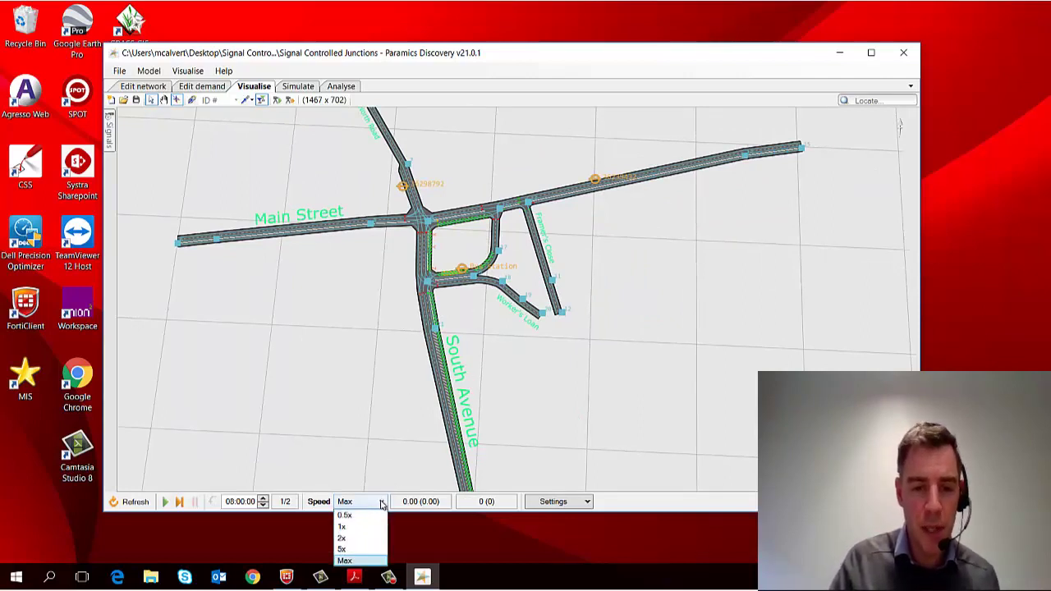
left_click(370, 548)
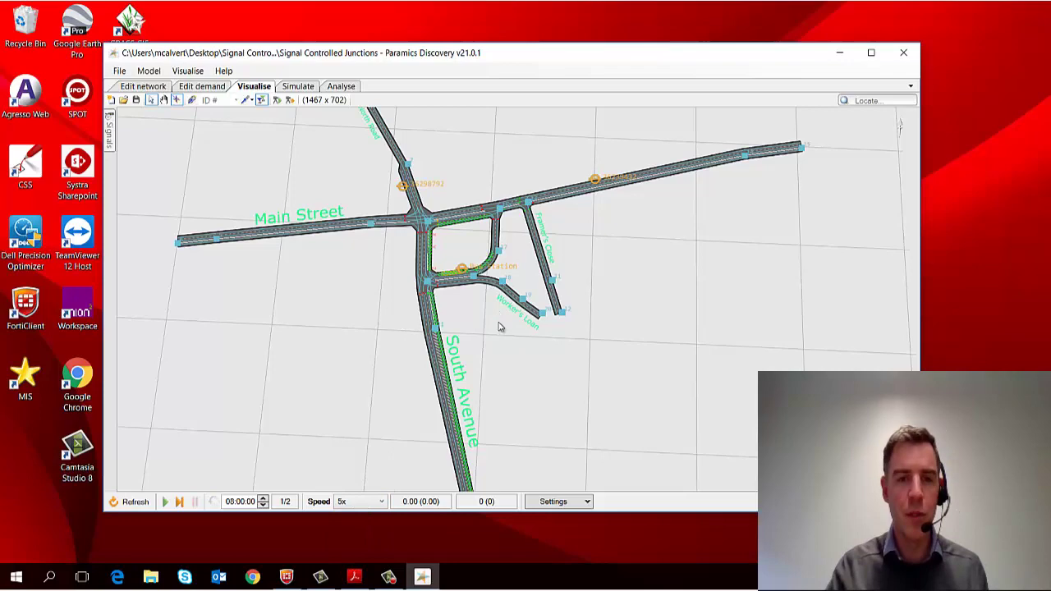
scroll(453, 270, "up", 8)
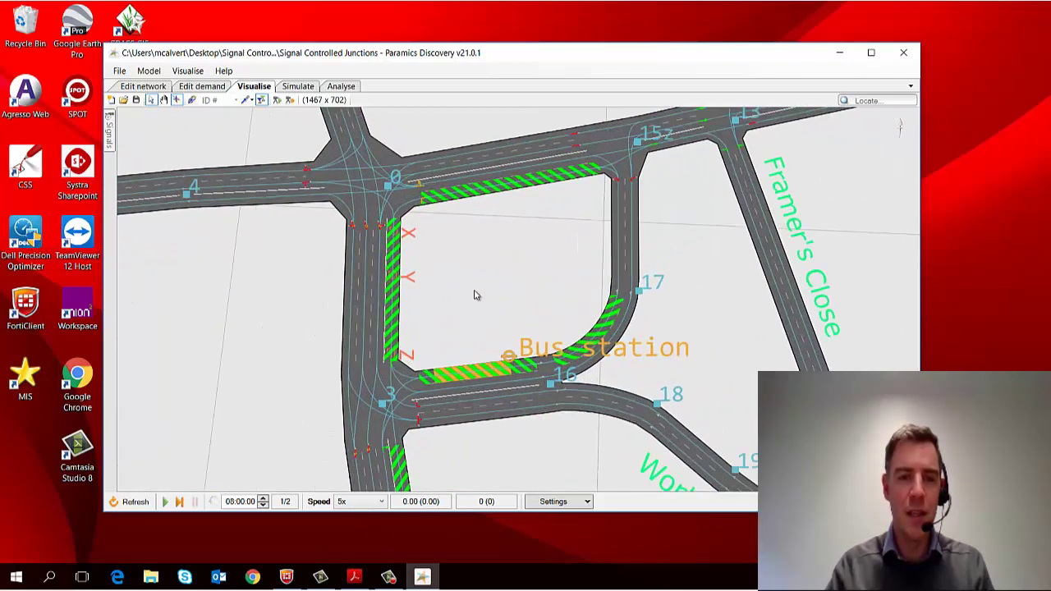
left_click_drag(474, 295, 497, 312)
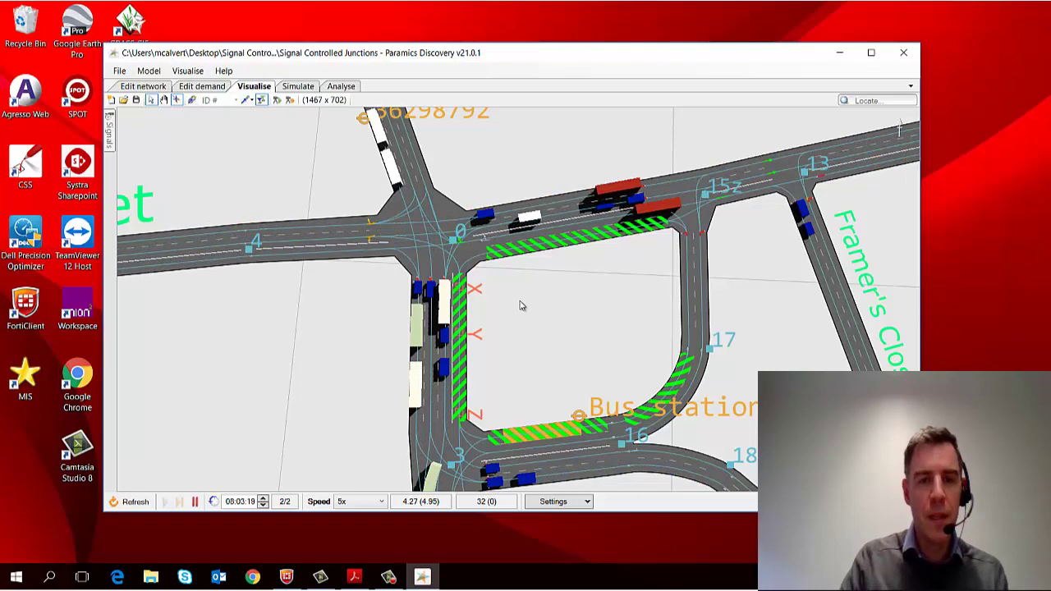
left_click_drag(521, 305, 505, 308)
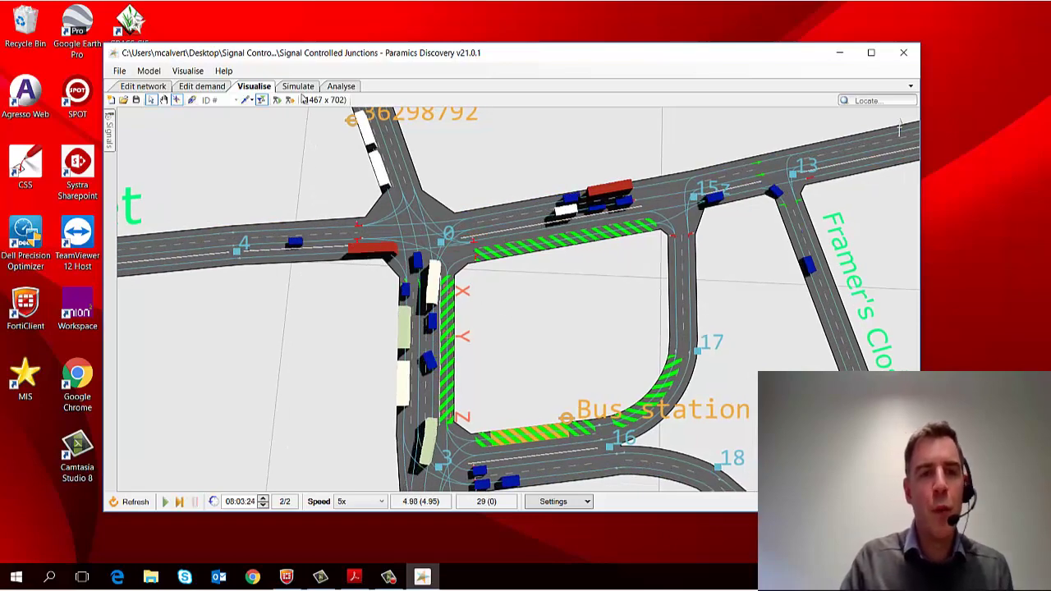
- Check the Simulate run configurations, then open Analyse and zoom in on the Main Street–South Avenue junction
left_click(299, 87)
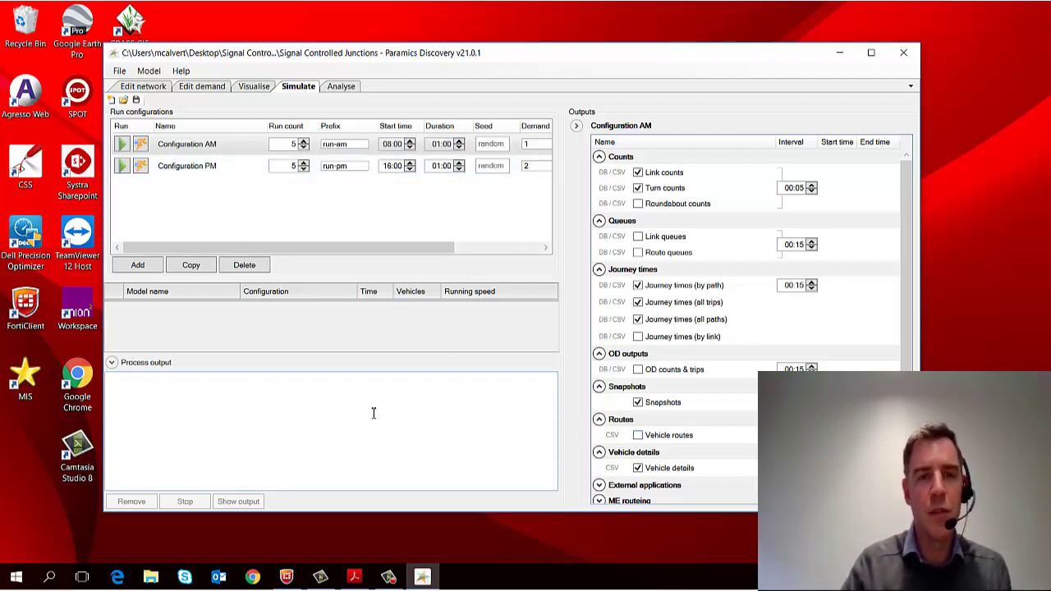
left_click(343, 88)
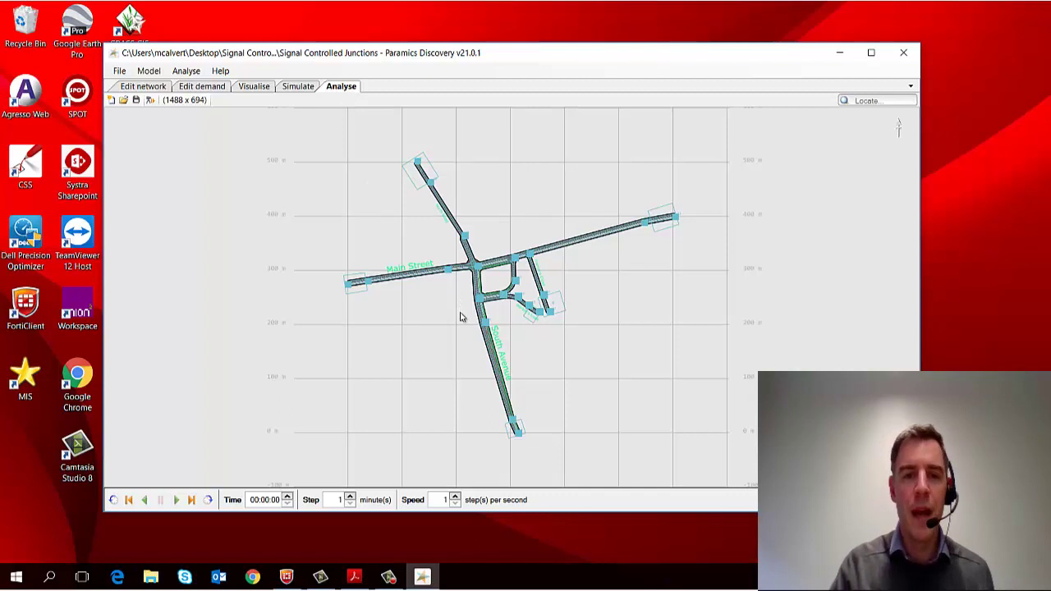
scroll(515, 276, "up", 3)
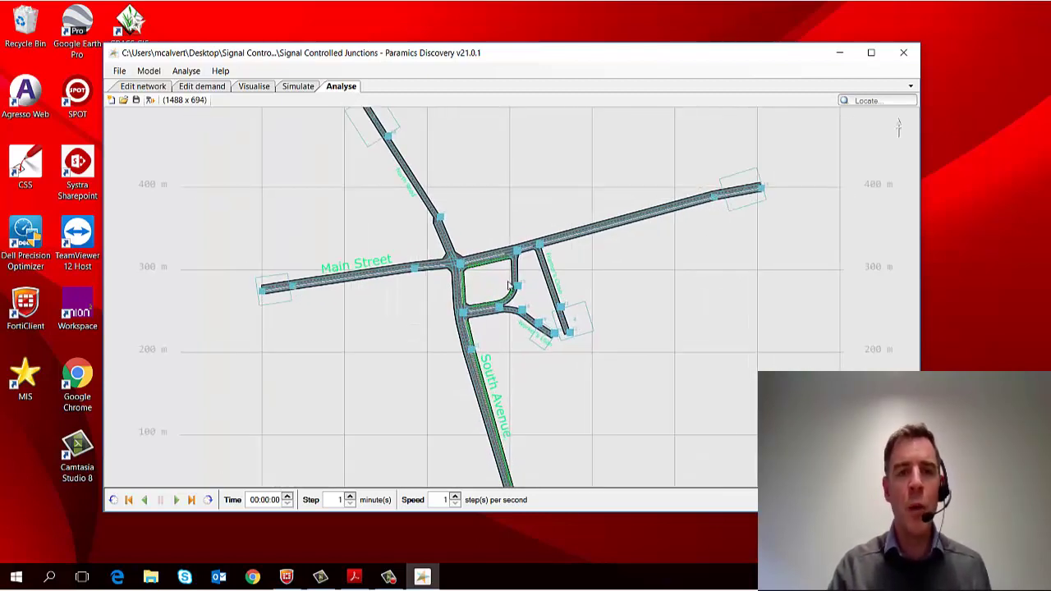
- Return to Edit network, zoom in on Main Street and select node 4
left_click(146, 90)
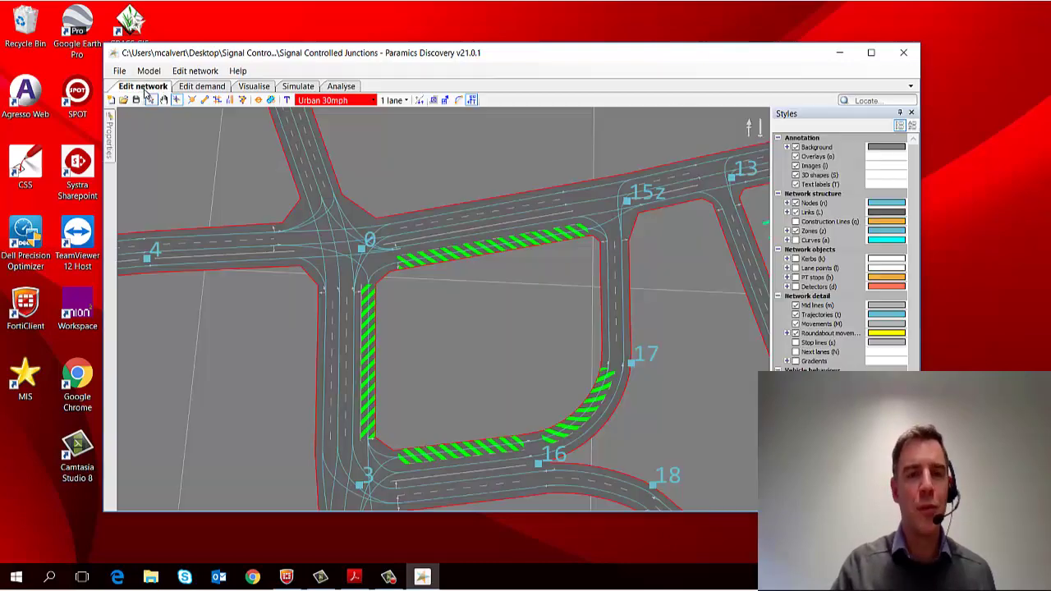
scroll(423, 341, "down", 2)
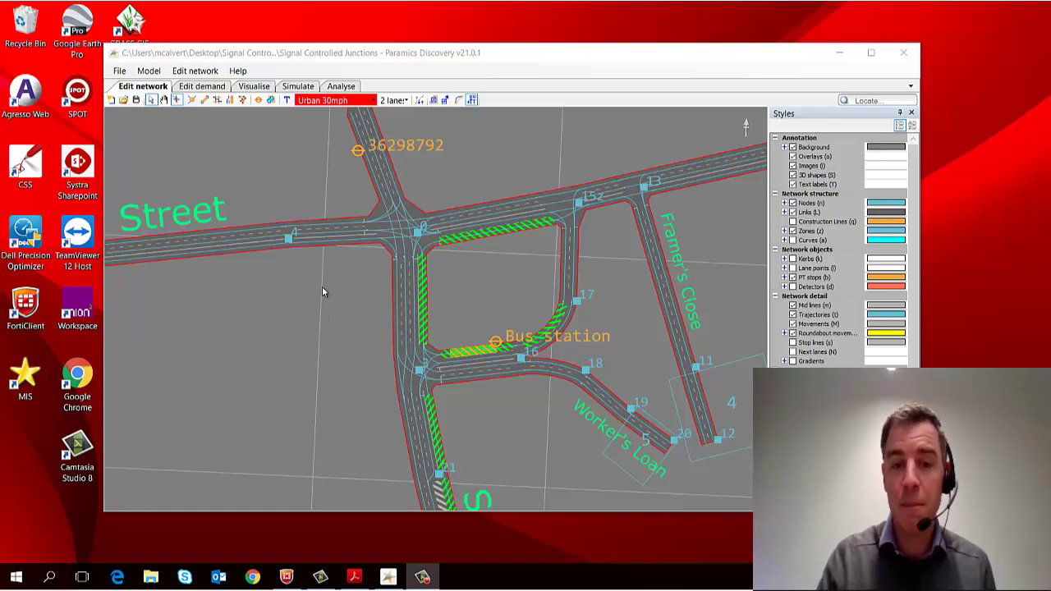
scroll(281, 245, "up", 5)
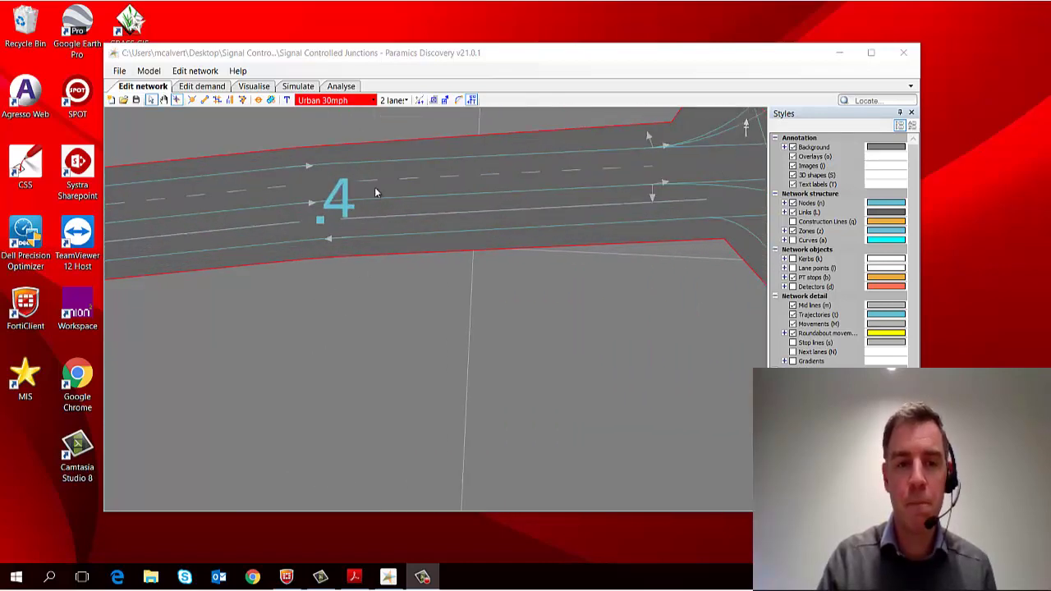
left_click(320, 221)
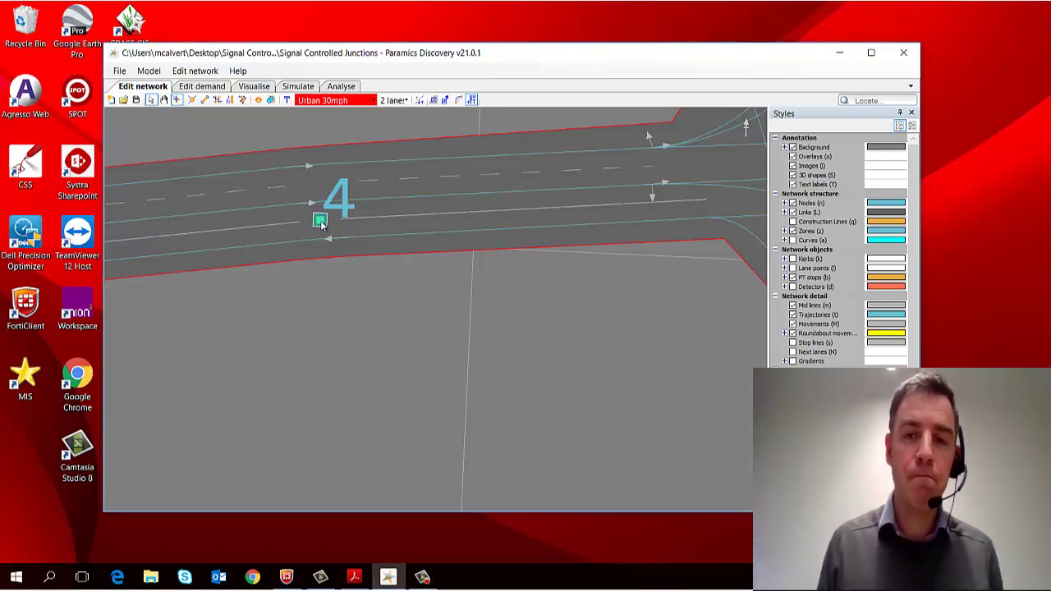
- Select the node 4 to node 0 link, its opposite-direction link, then the upper link again
scroll(329, 220, "down", 3)
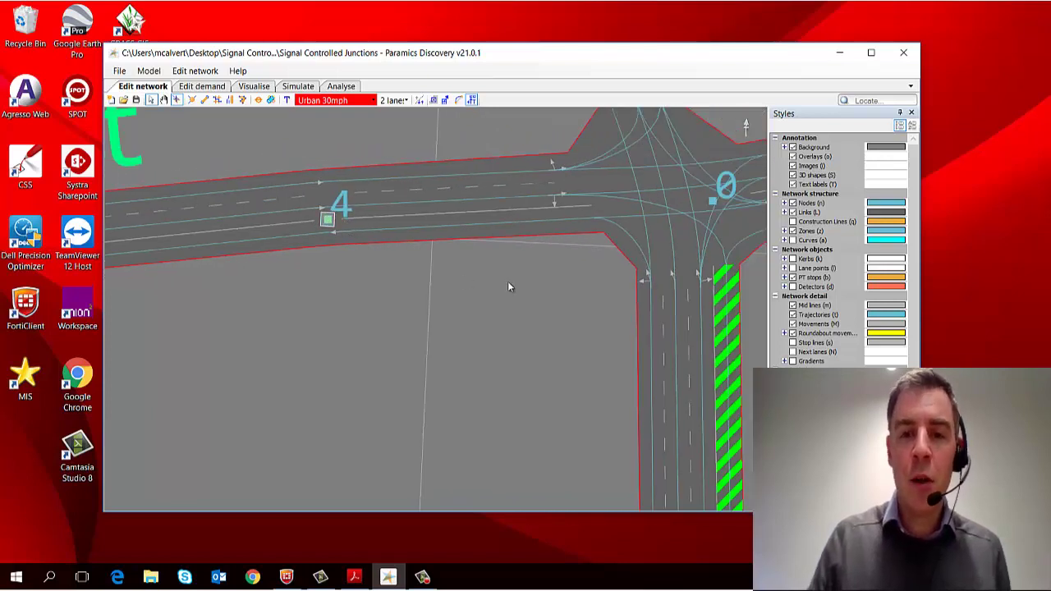
left_click_drag(508, 281, 398, 272)
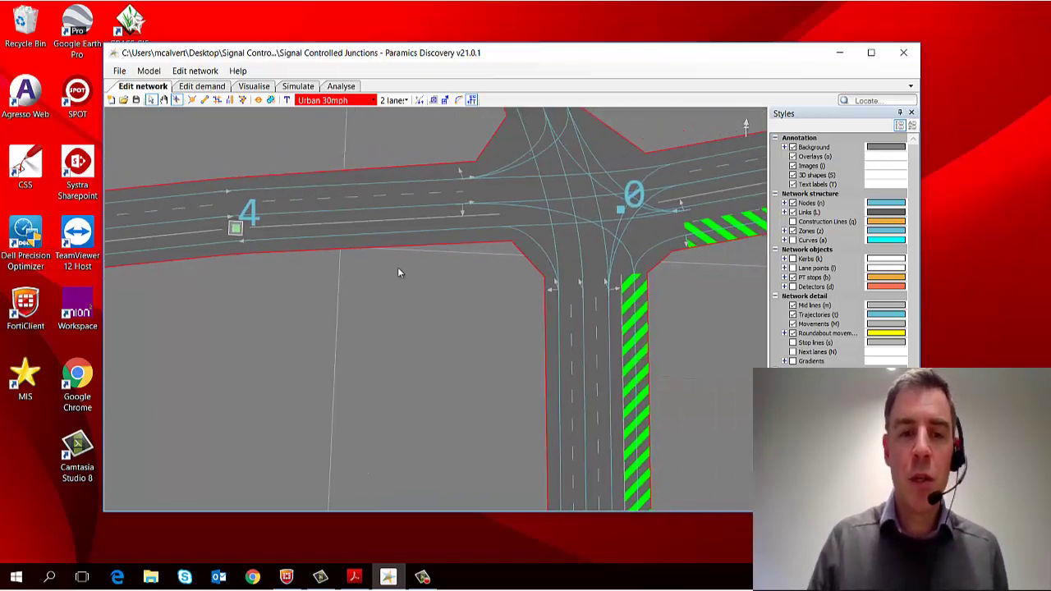
left_click(441, 197)
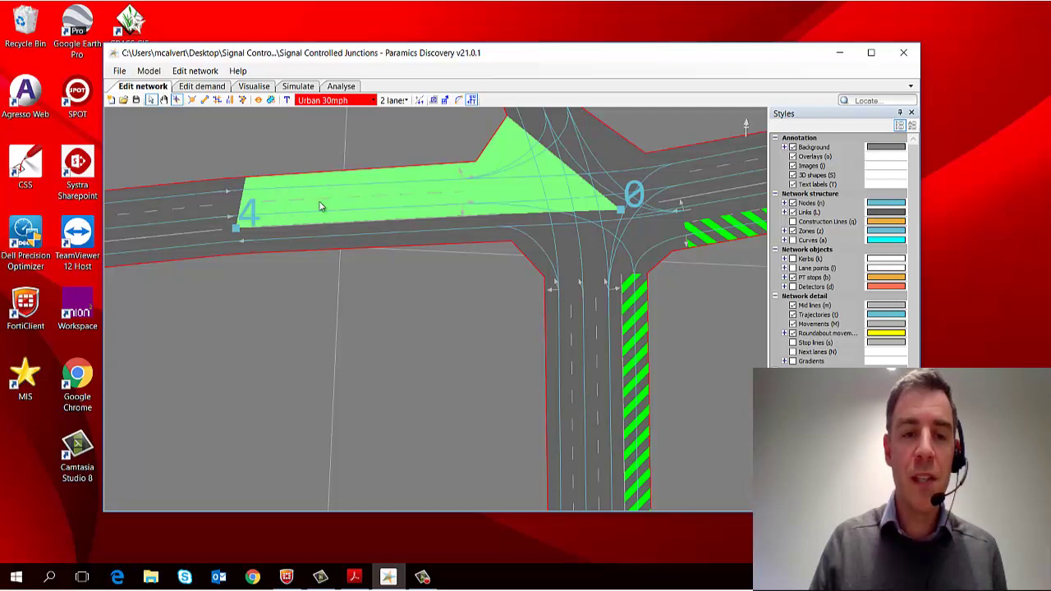
left_click(457, 225)
left_click(454, 192)
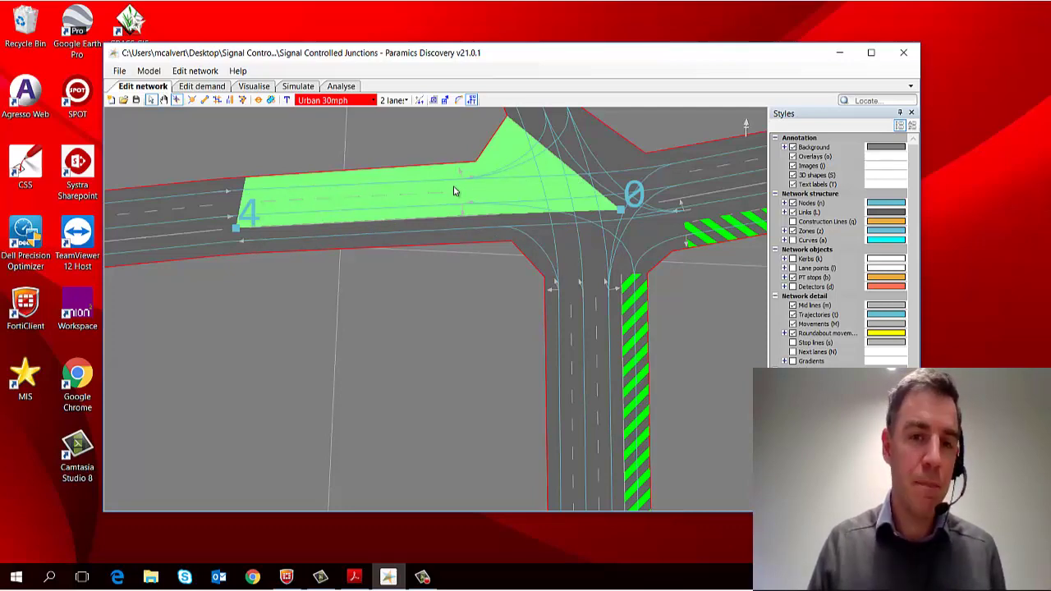
- Select node 36298792, the Main Street label and link 1 at Main Street's western end
scroll(455, 192, "down", 5)
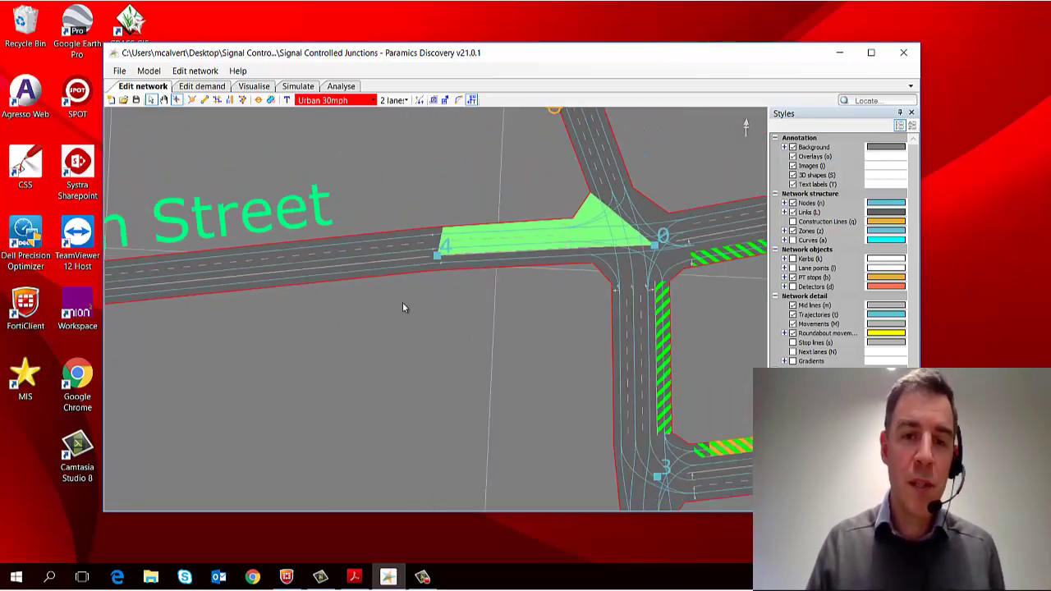
left_click(516, 158)
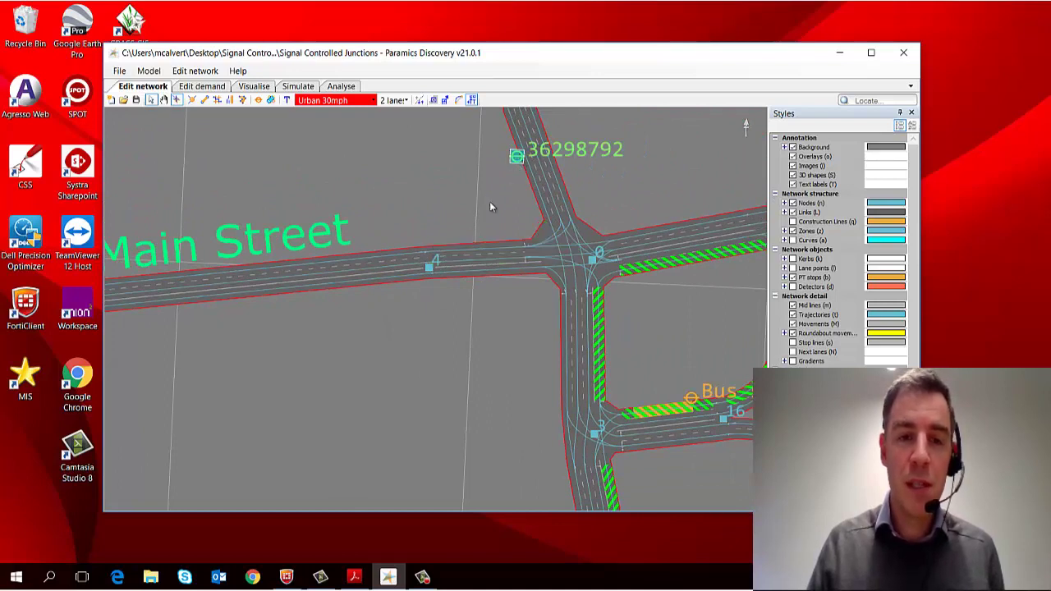
left_click_drag(278, 285, 477, 278)
left_click(473, 238)
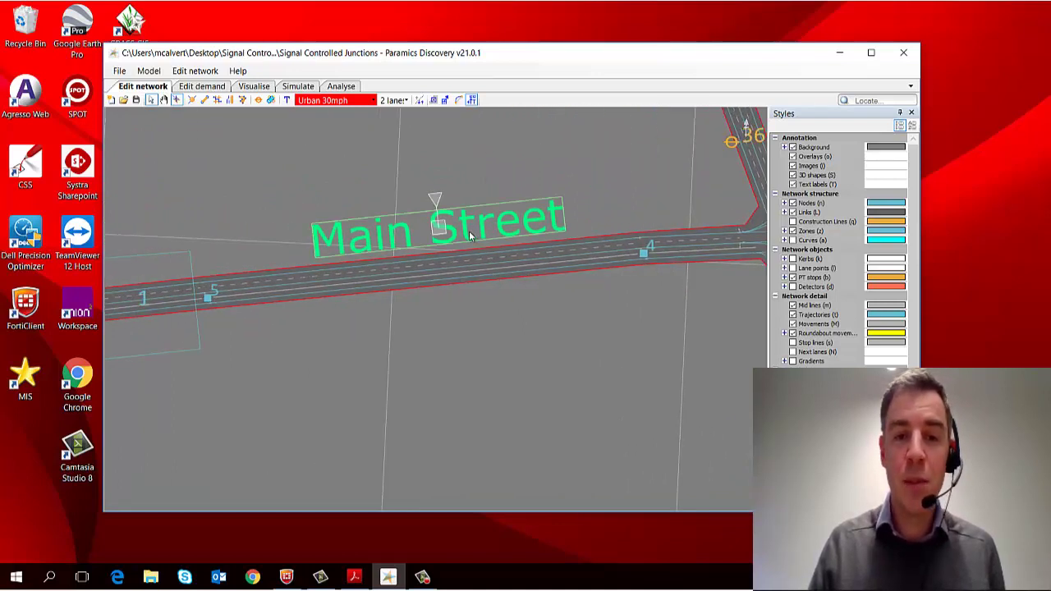
left_click(171, 342)
left_click_drag(184, 374, 300, 355)
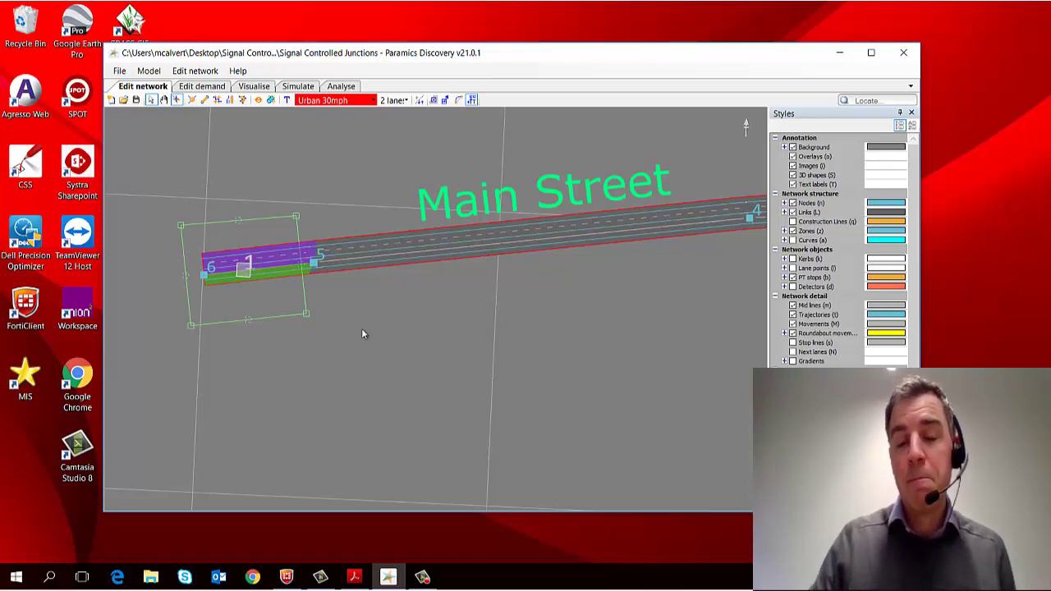
left_click_drag(570, 369, 376, 347)
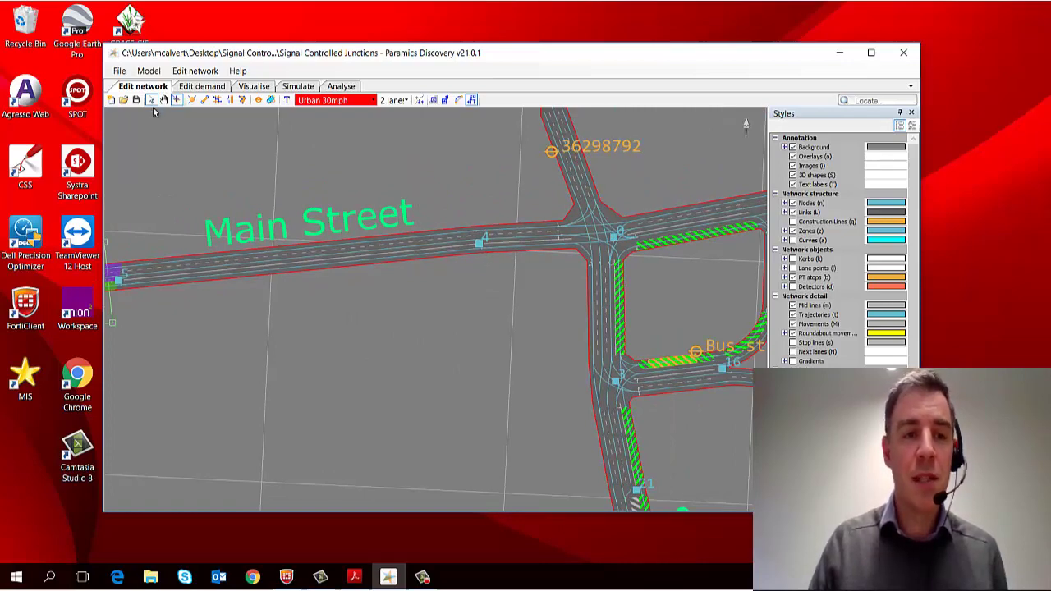
- Select node 4 and drag it off the road, bending Main Street
left_click(480, 245)
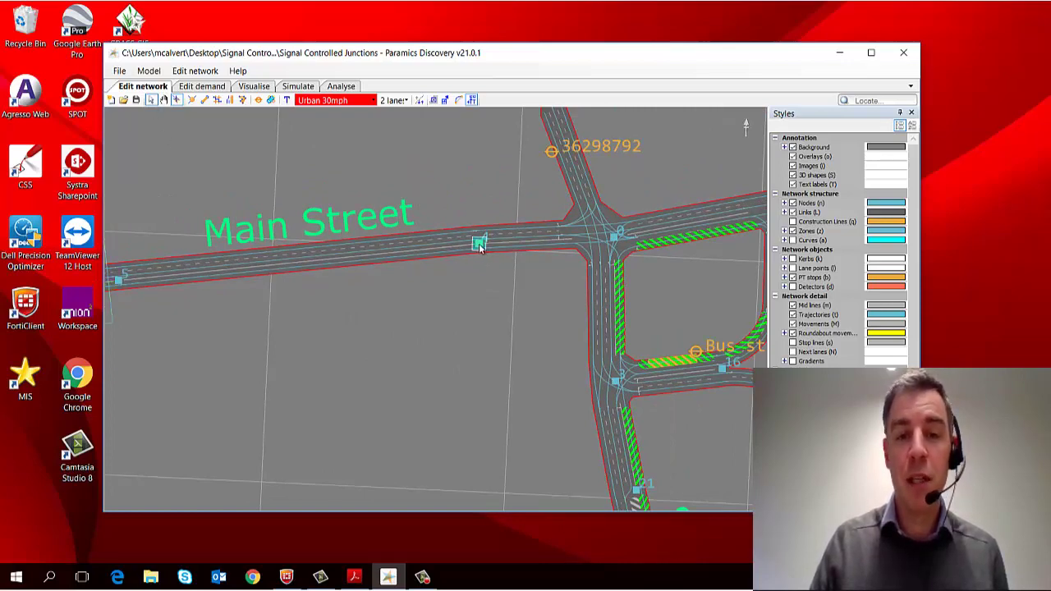
scroll(476, 266, "up", 2)
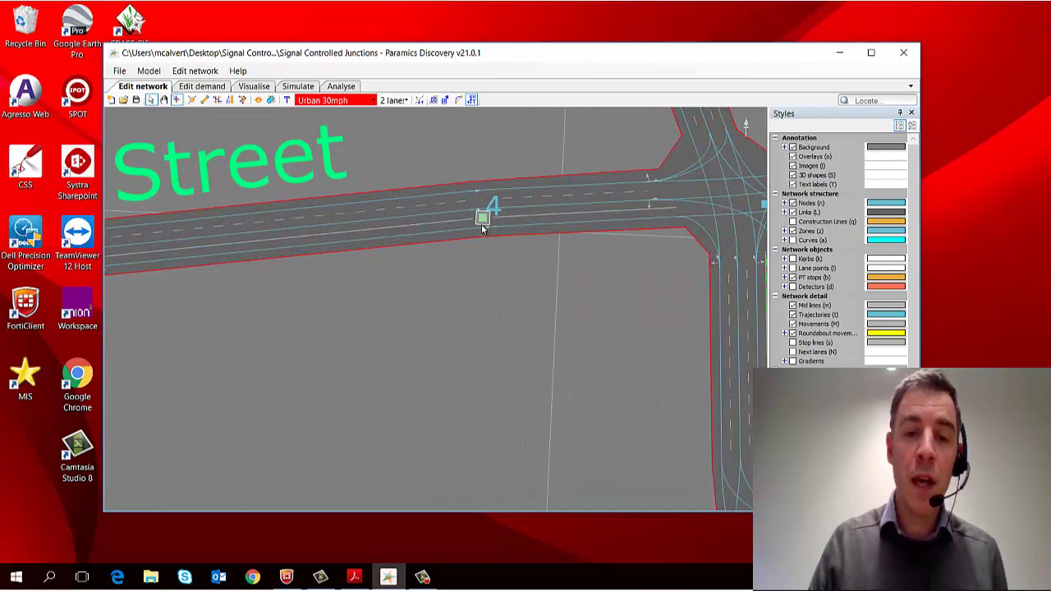
mouse_move(482, 230)
left_mouse_down()
mouse_move(482, 307)
mouse_move(474, 209)
mouse_move(486, 283)
mouse_move(485, 243)
mouse_move(448, 226)
mouse_move(413, 262)
mouse_move(450, 316)
mouse_move(494, 247)
mouse_move(456, 215)
mouse_move(420, 225)
mouse_move(415, 278)
mouse_move(464, 278)
mouse_move(462, 233)
left_mouse_up()
- Reposition the Main Street label, then select the western link at node 1 and move its zone box
left_click_drag(299, 291, 416, 198)
scroll(437, 231, "down", 2)
left_click_drag(330, 311, 460, 326)
left_click(323, 281)
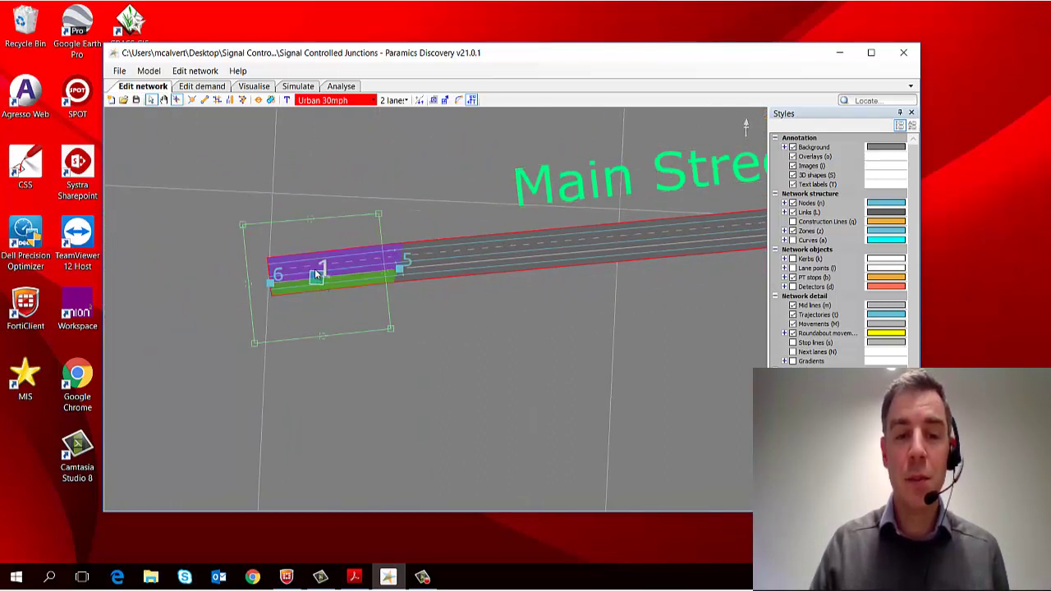
mouse_move(319, 276)
left_mouse_down()
mouse_move(291, 242)
mouse_move(280, 292)
mouse_move(306, 284)
mouse_move(312, 269)
left_mouse_up()
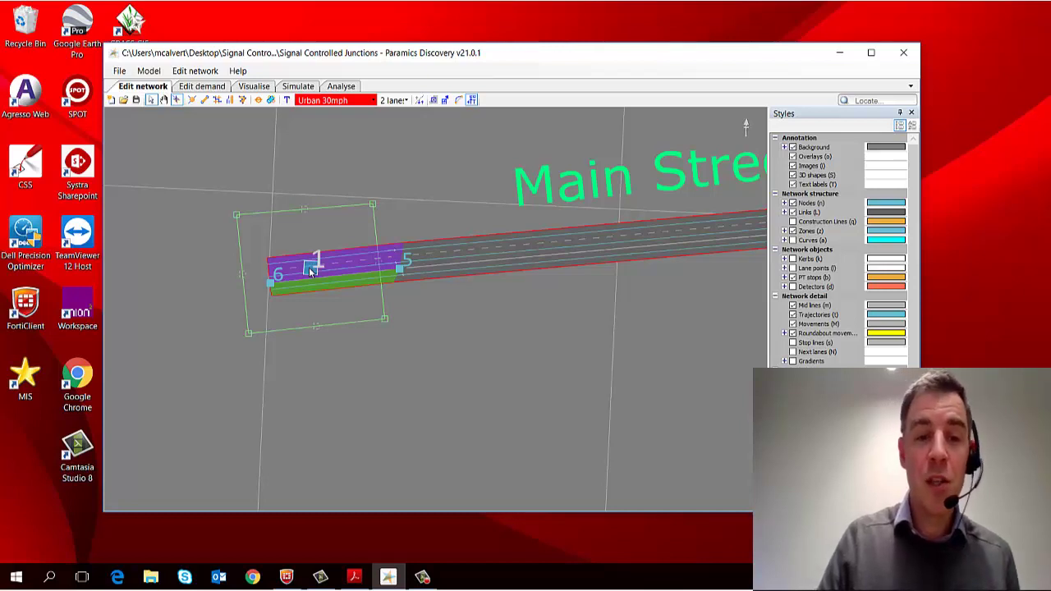
- Delete node 1 and its short road piece so Main Street begins at node 6
right_click(311, 270)
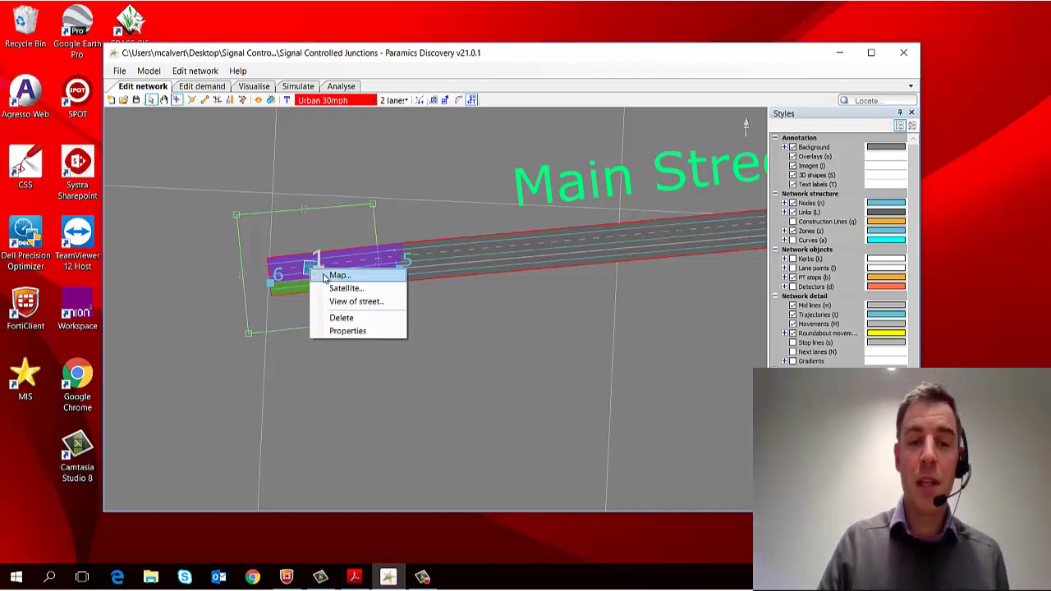
left_click(352, 321)
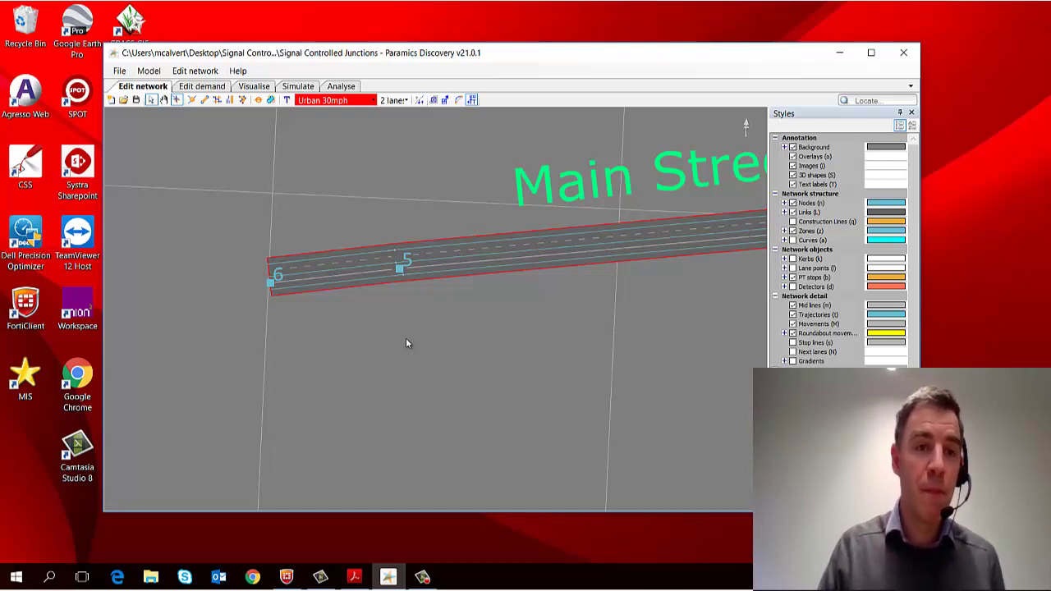
- Show node 5's properties, then the link east of it (2 lanes, 7.30 m, 30 mph)
right_click(401, 272)
left_click(452, 331)
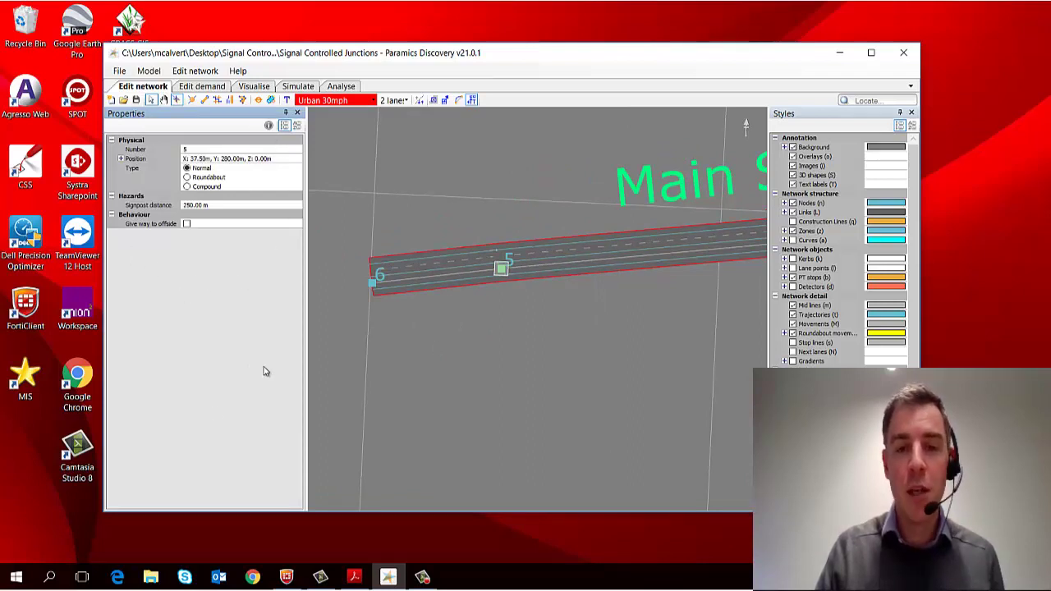
left_click(569, 259)
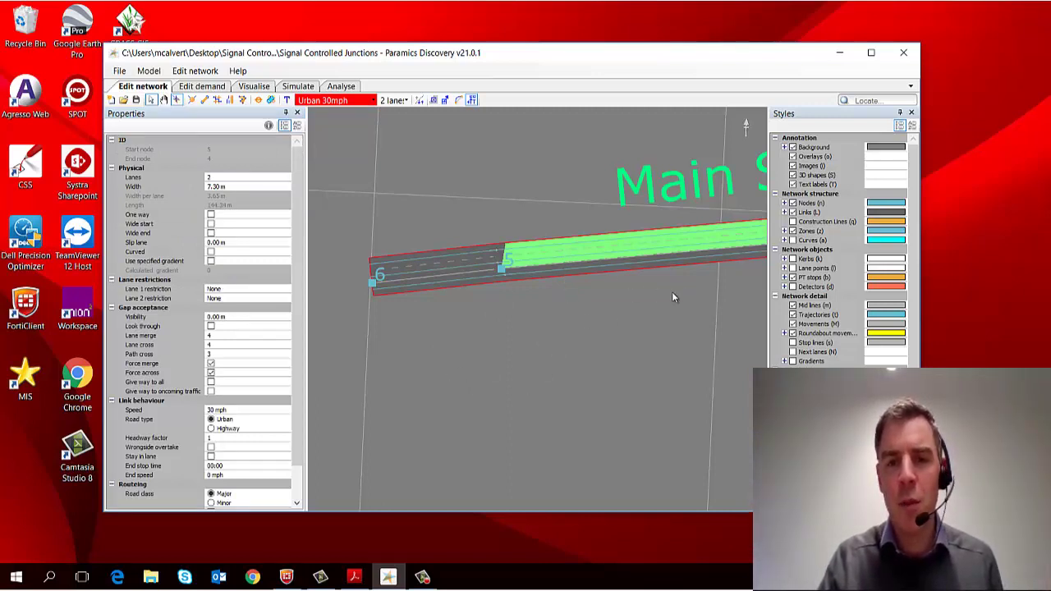
left_click_drag(671, 298, 495, 311)
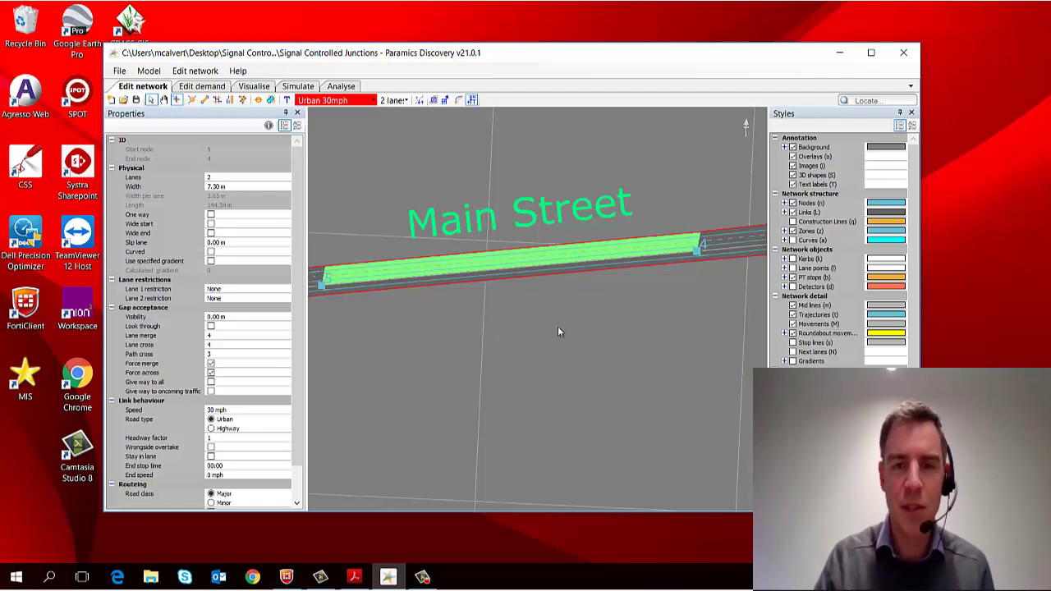
scroll(575, 324, "down", 3)
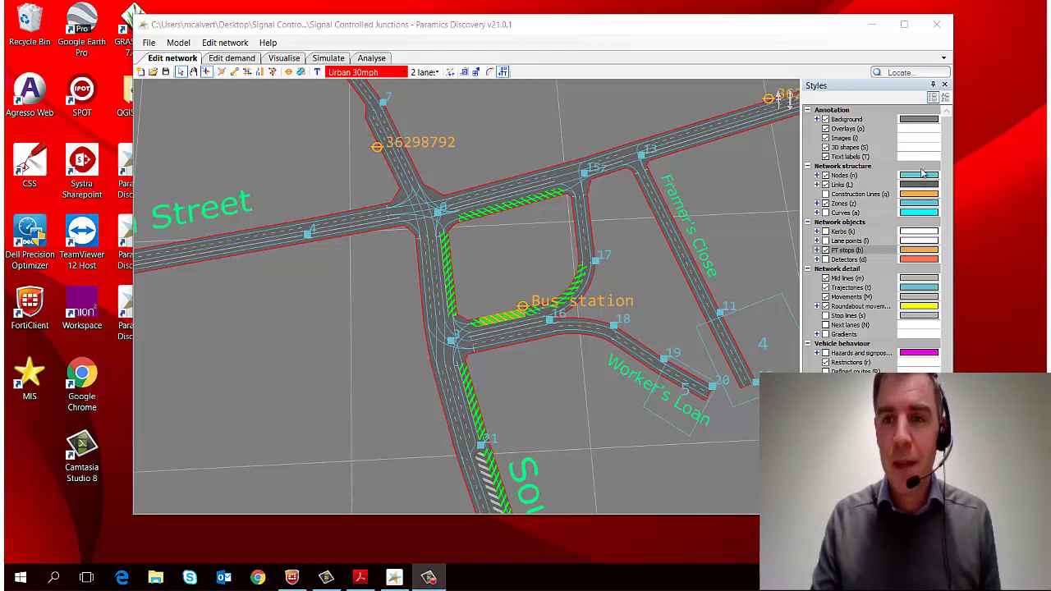
- Close the Styles list and reopen it from Edit network > Styles
left_click(944, 86)
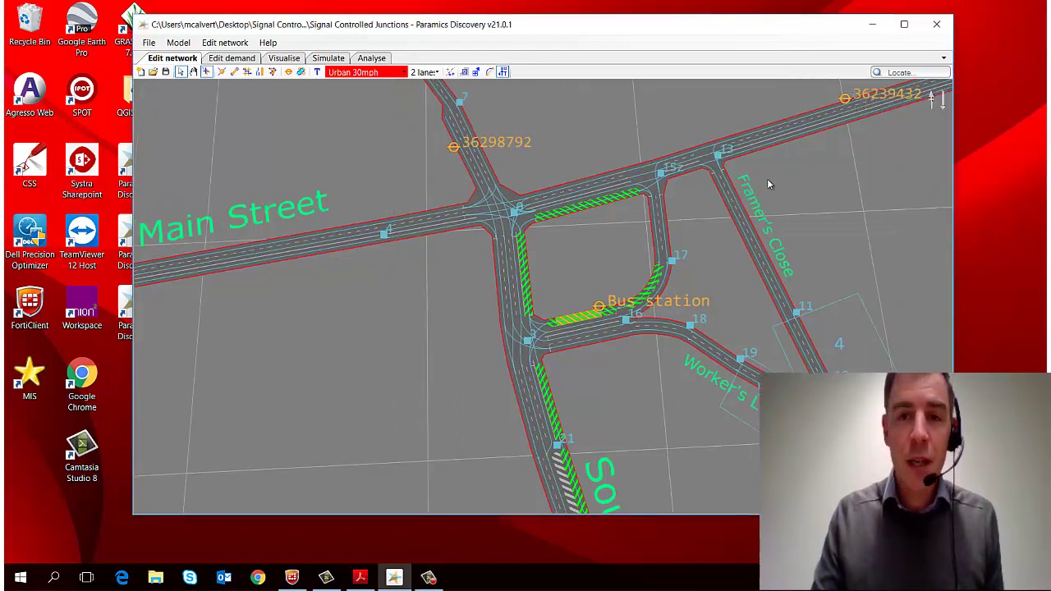
left_click(215, 45)
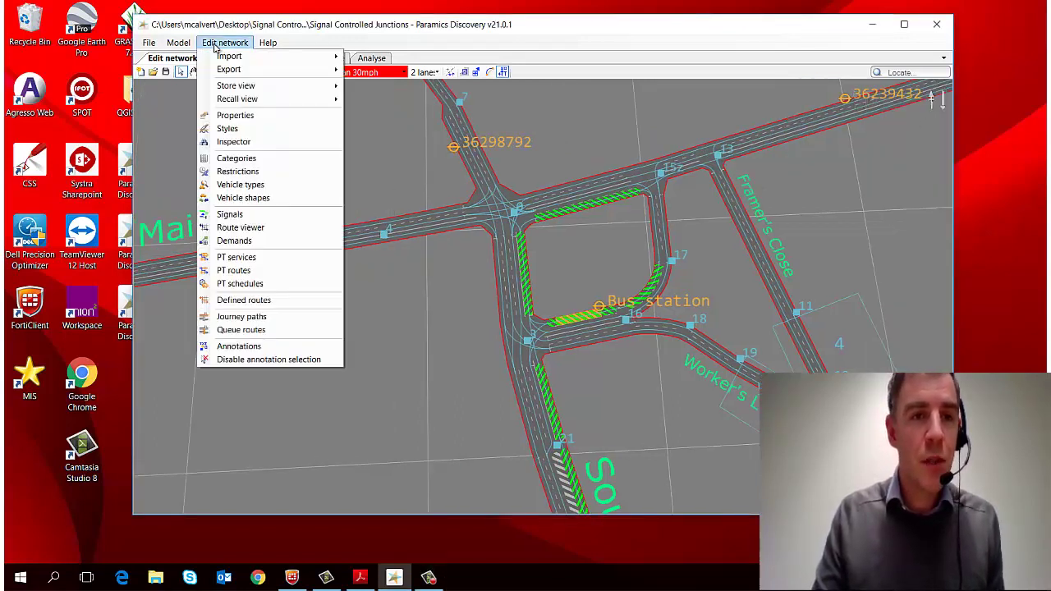
left_click(228, 129)
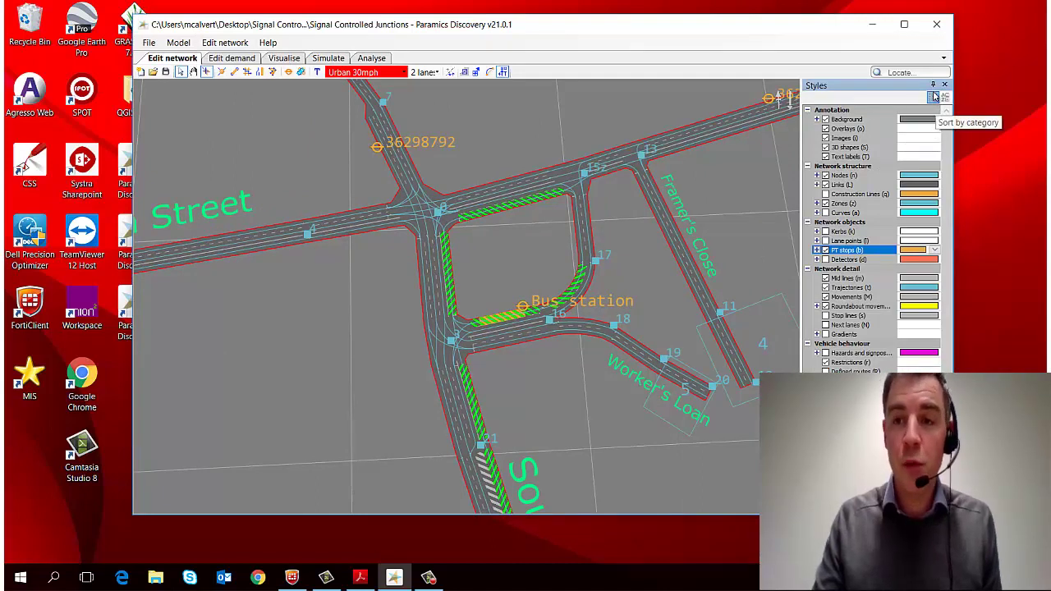
- Switch the Styles panel to auto-hide, then pin it docked open again
left_click(933, 86)
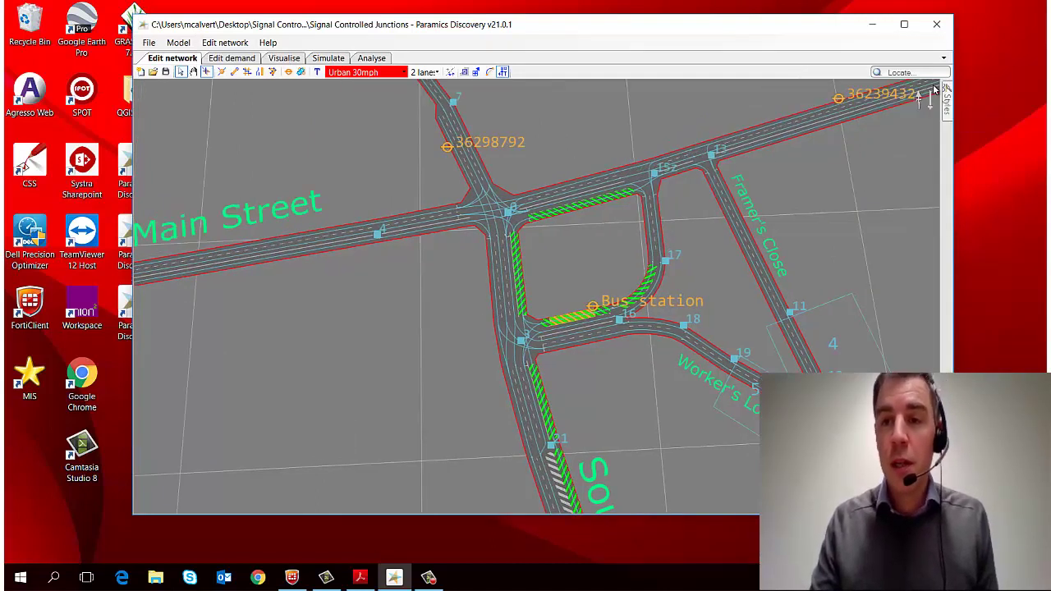
mouse_move(948, 105)
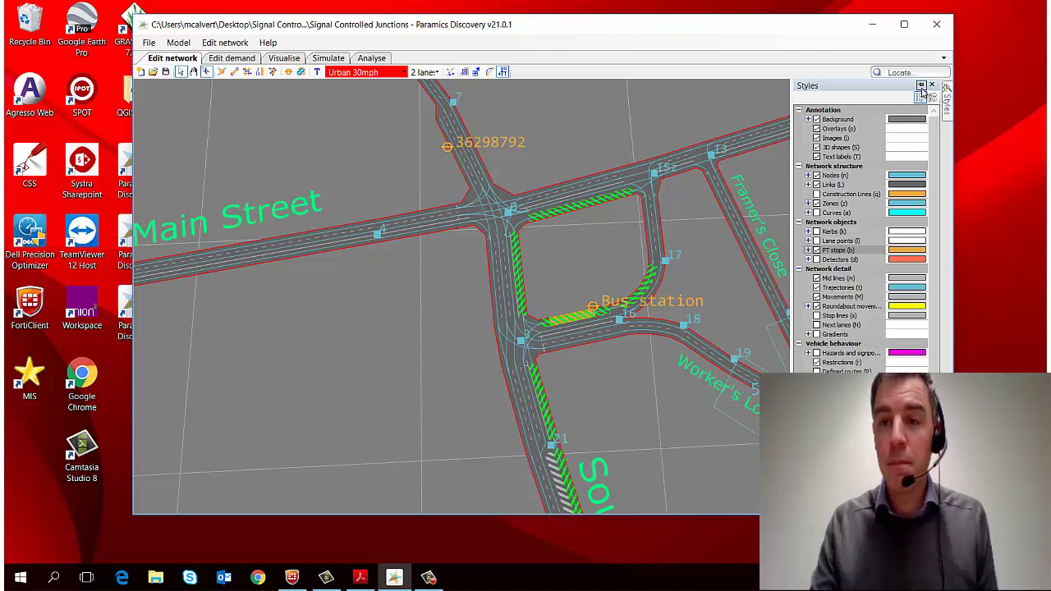
left_click(921, 87)
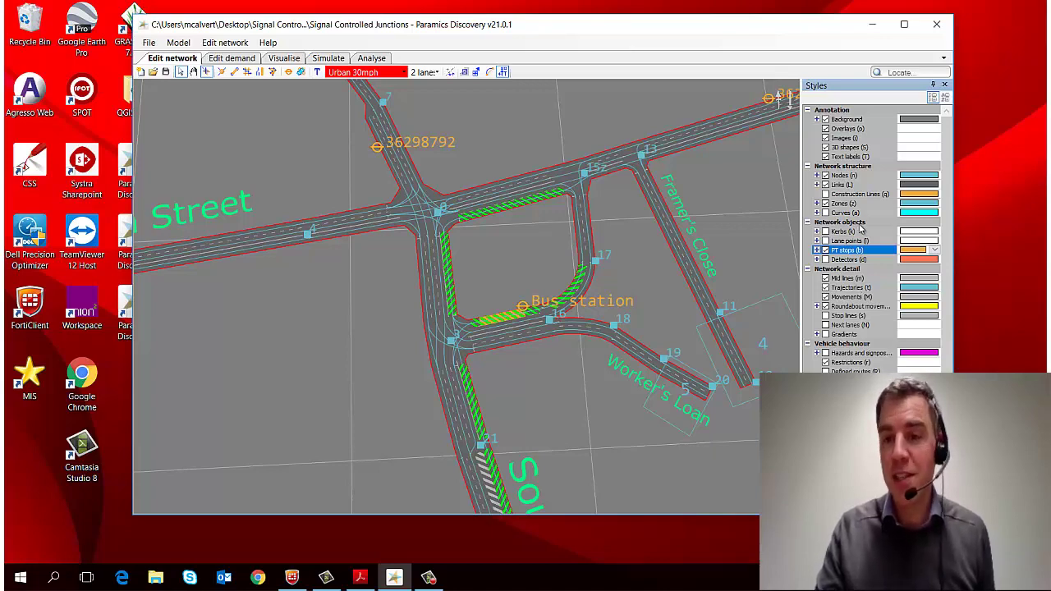
scroll(862, 246, "down", 2)
scroll(862, 248, "up", 2)
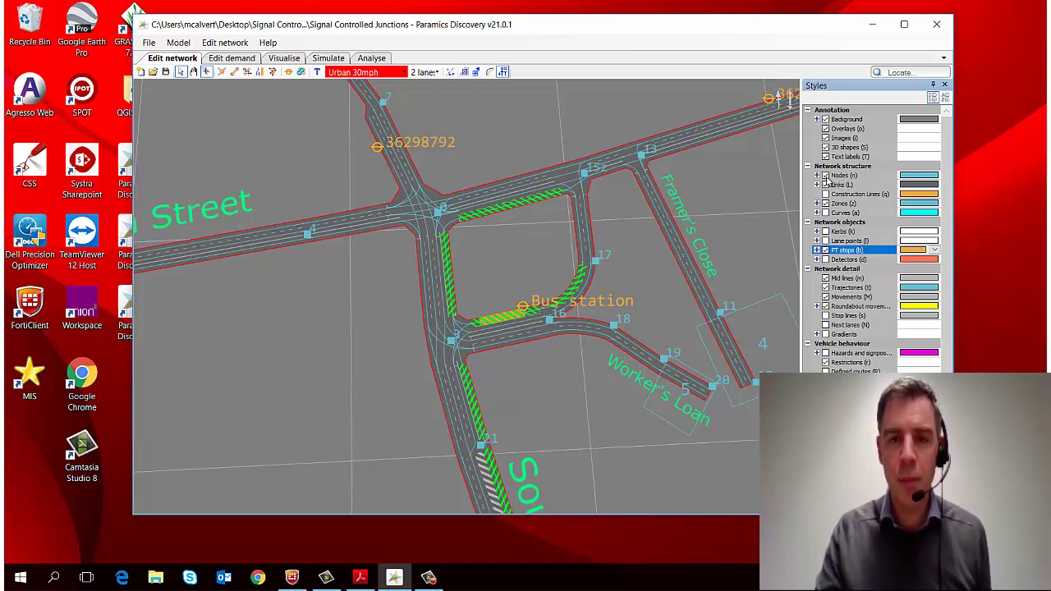
left_click(828, 176)
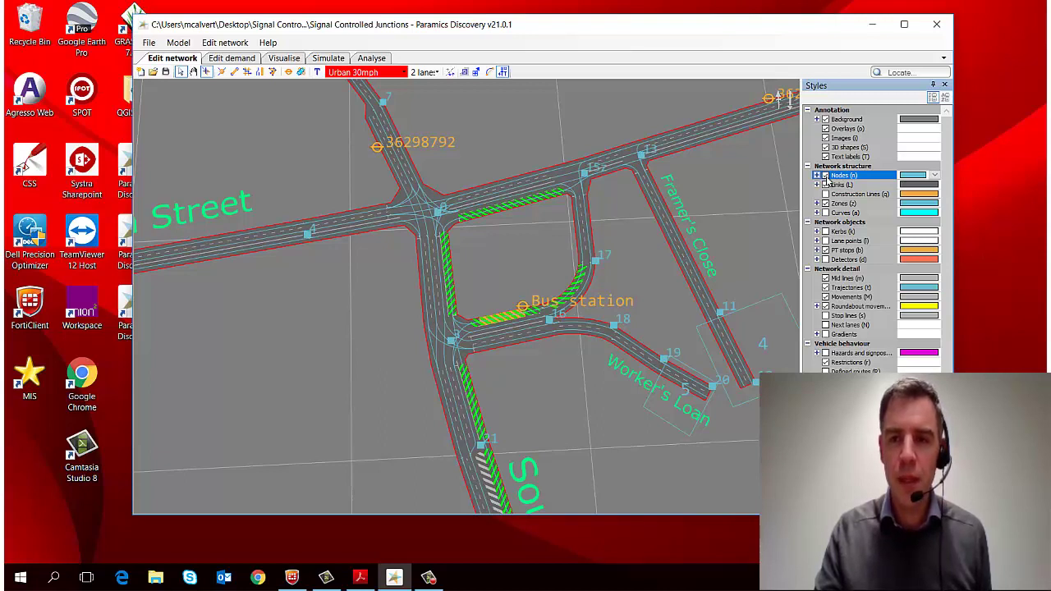
left_click(826, 251)
left_click(826, 250)
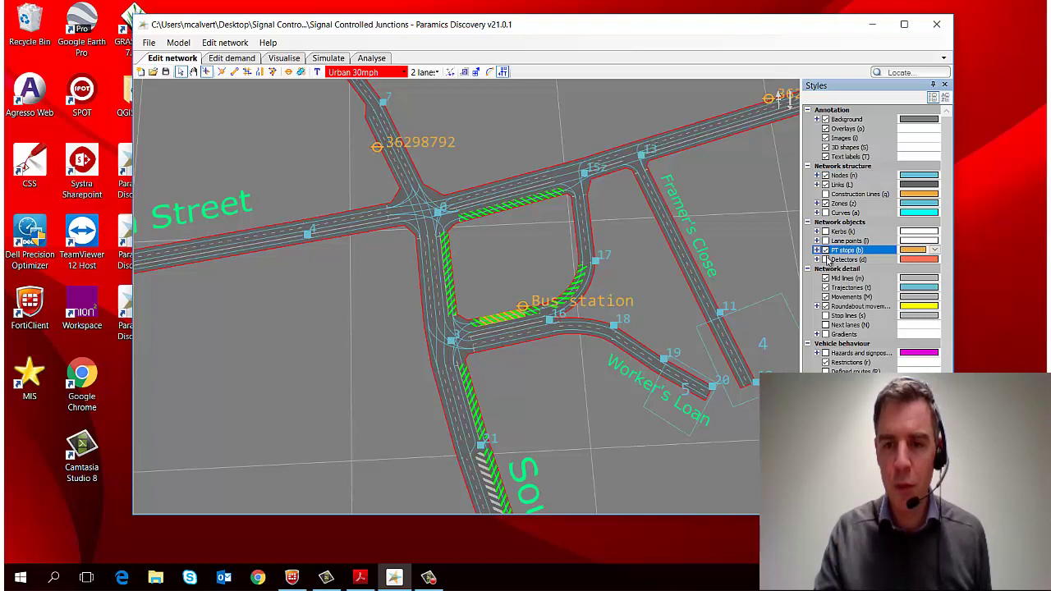
left_click(826, 288)
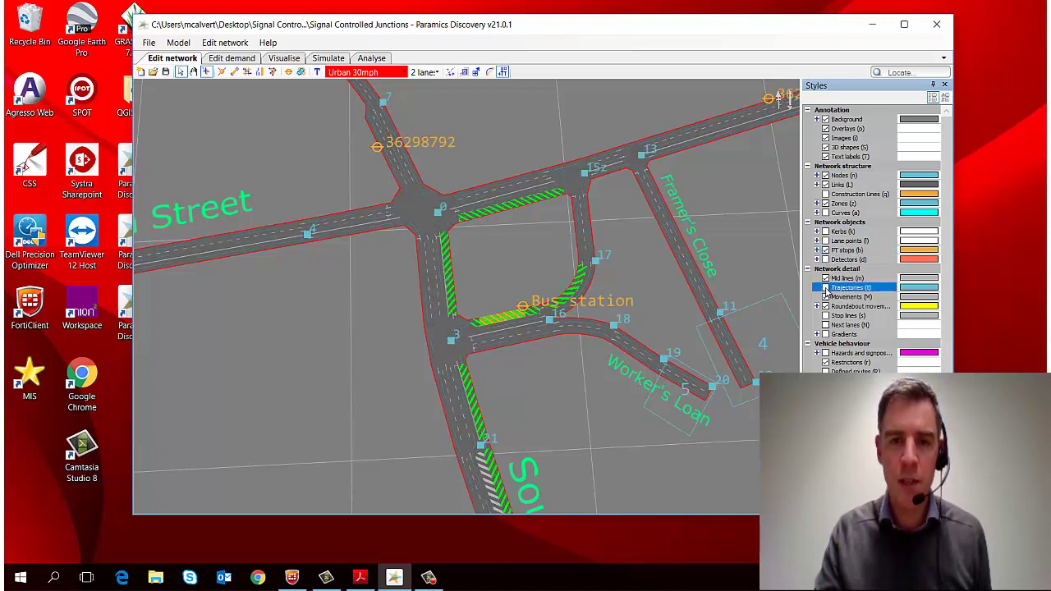
left_click(826, 289)
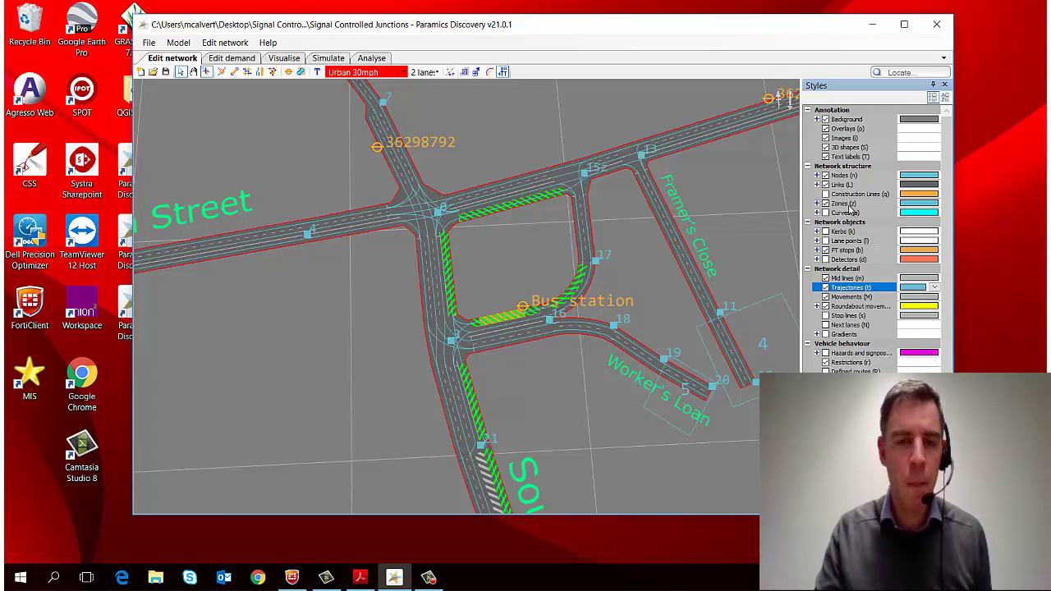
left_click_drag(493, 288, 503, 274)
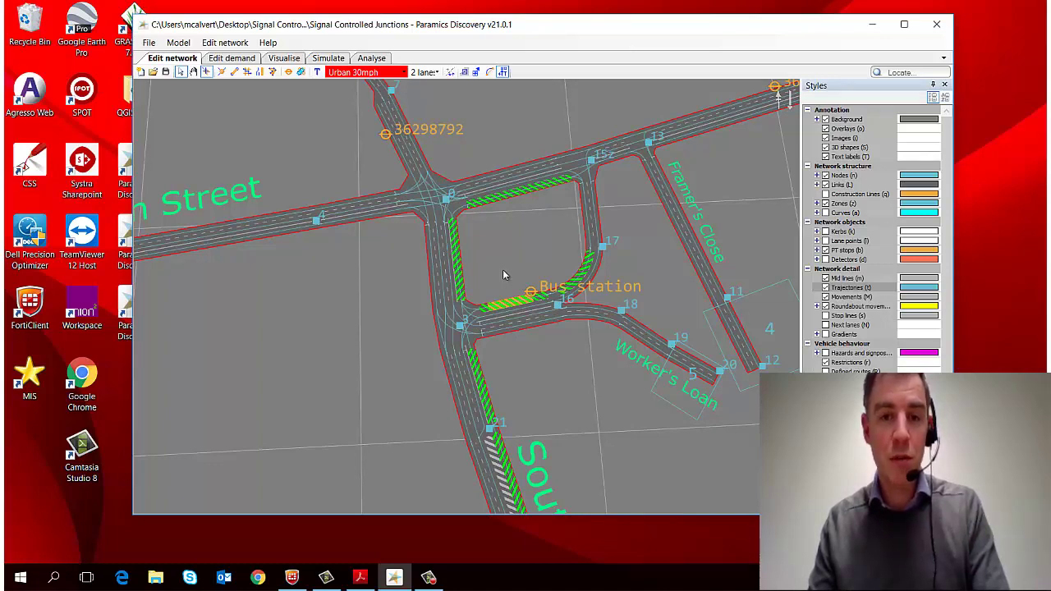
left_click_drag(503, 275, 482, 286)
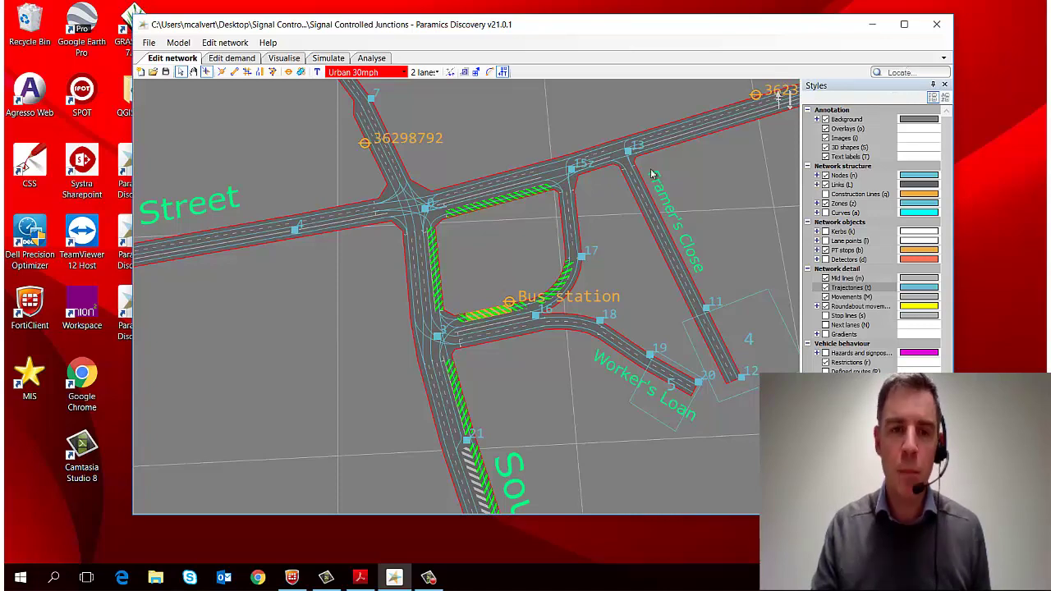
- Search '13' in the Locate box and centre the view on node 13
scroll(203, 272, "up", 5)
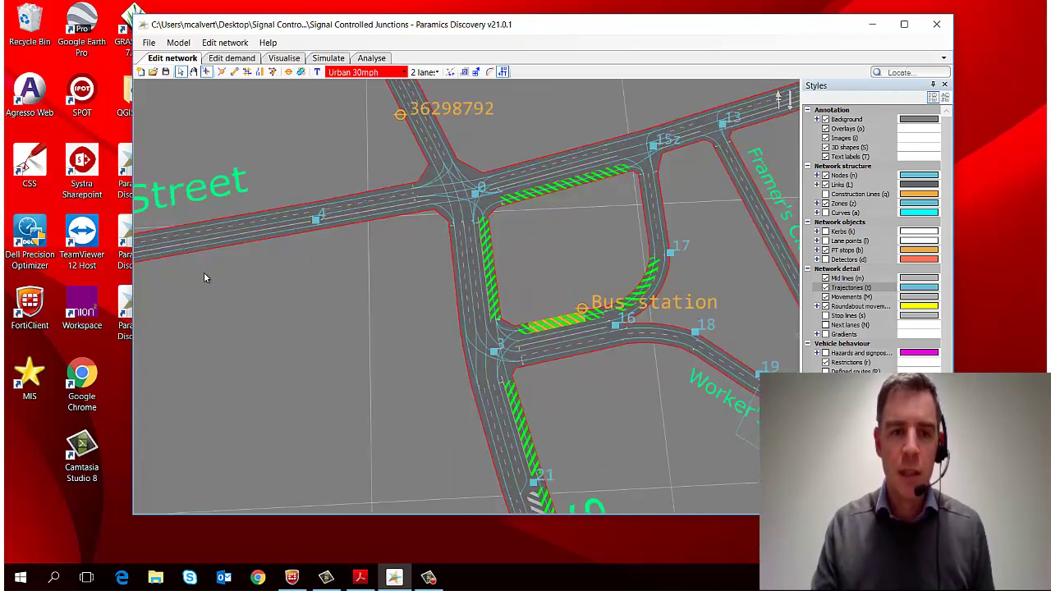
scroll(246, 265, "up", 2)
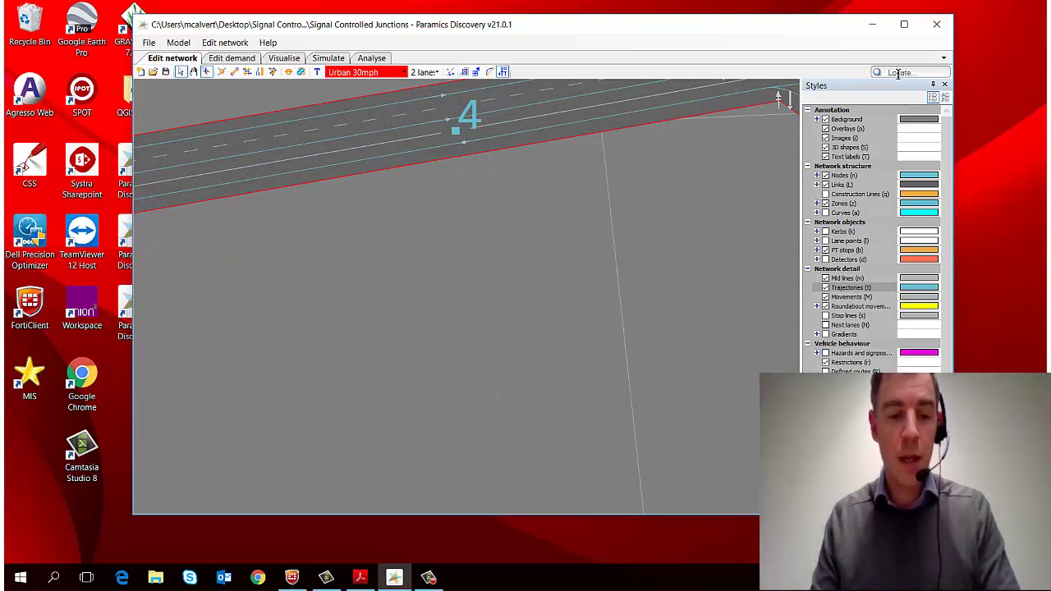
type("13")
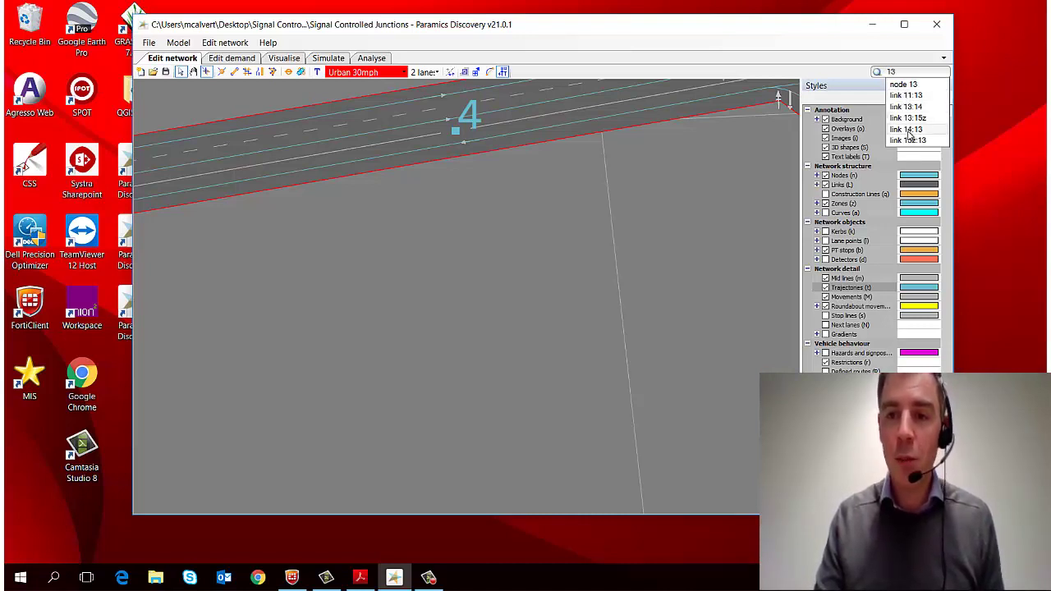
left_click(905, 85)
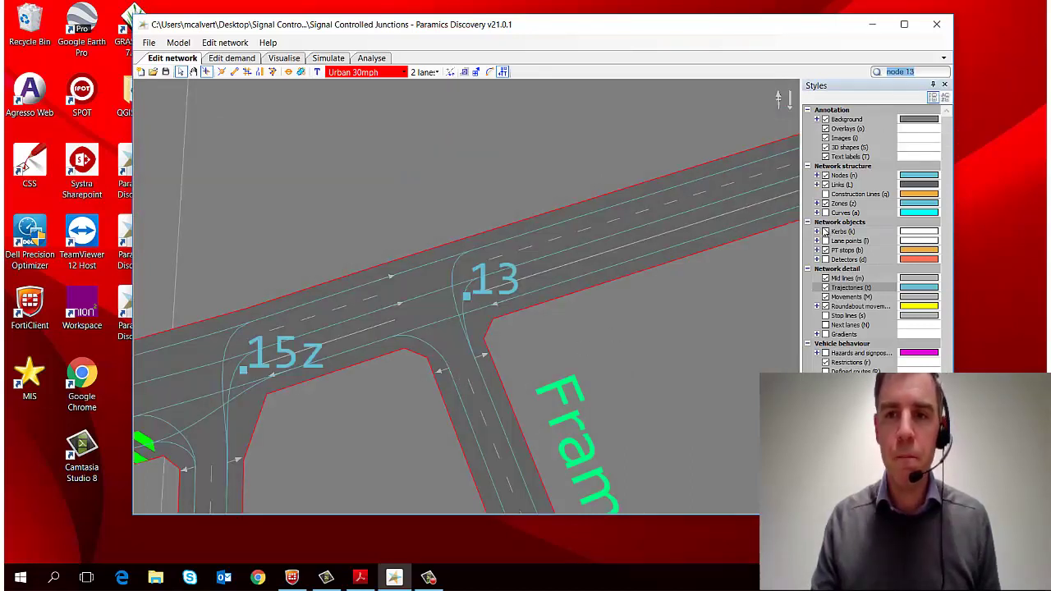
- Replace the search with '3' and jump the view to zone 3
left_click(910, 72)
left_click_drag(918, 71, 898, 74)
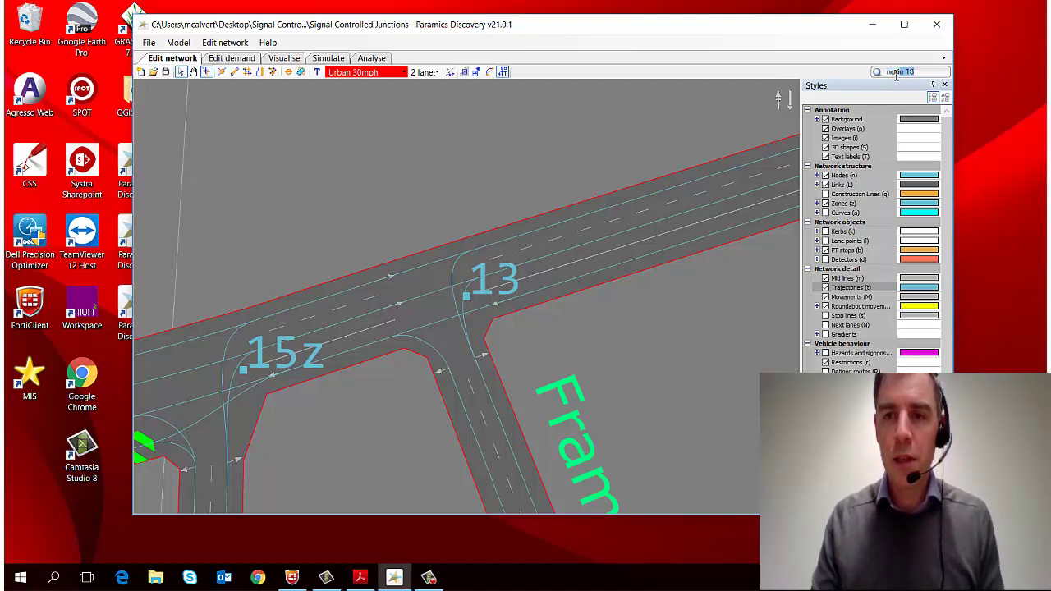
type("3")
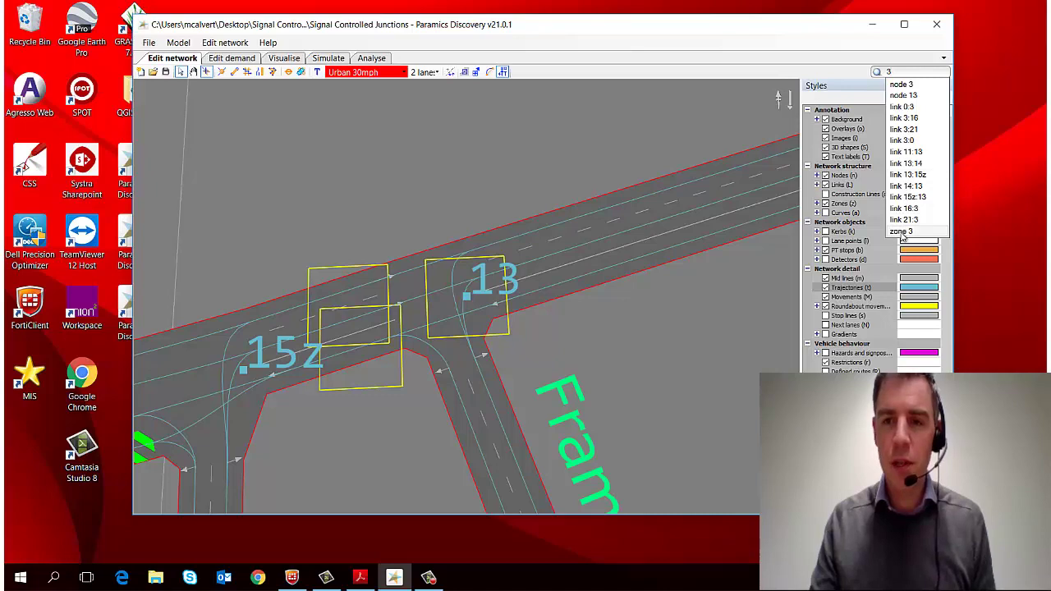
left_click(901, 231)
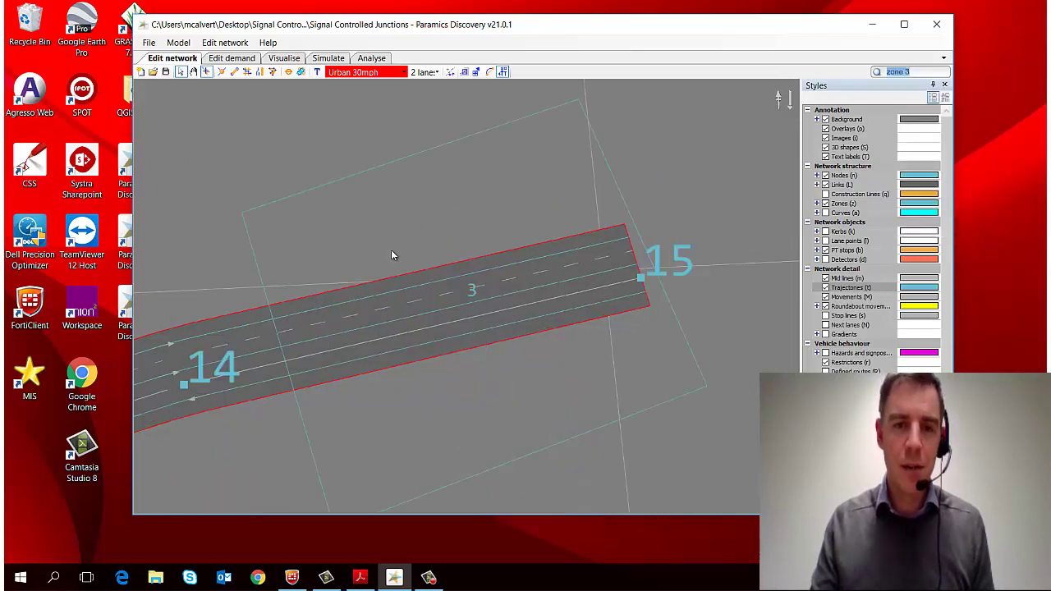